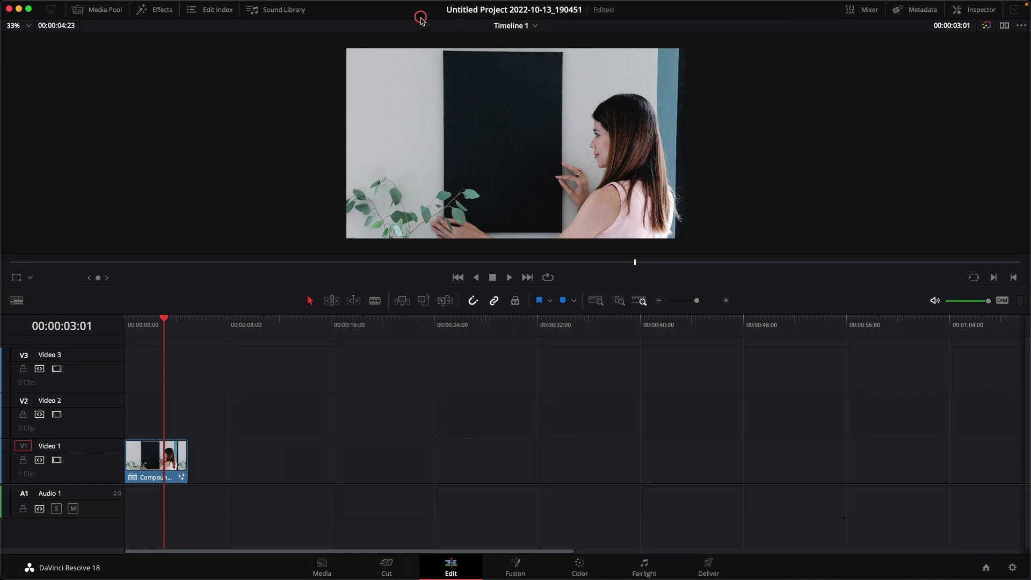
Reset the UI layout to its default and switch the Edit page to single viewer mode
{"action": "mouse_move", "coordinate": [426, 6]}
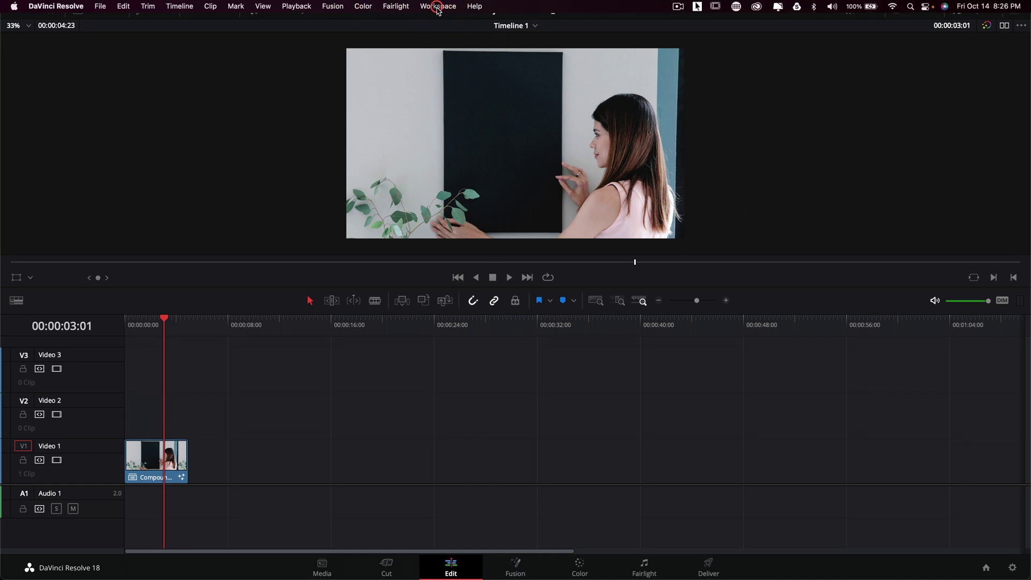
{"action": "left_click", "coordinate": [438, 6]}
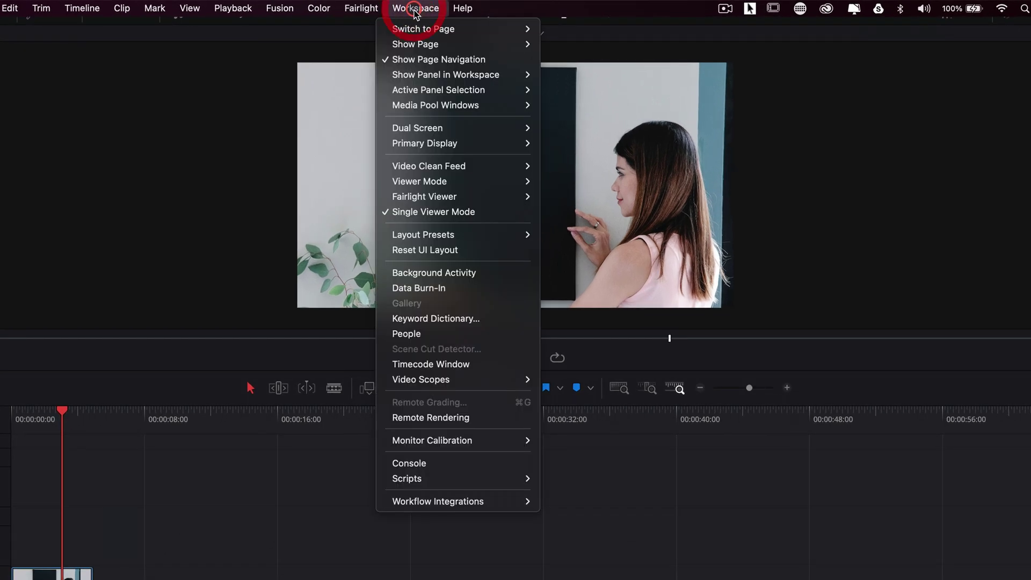
{"action": "left_click", "coordinate": [450, 250]}
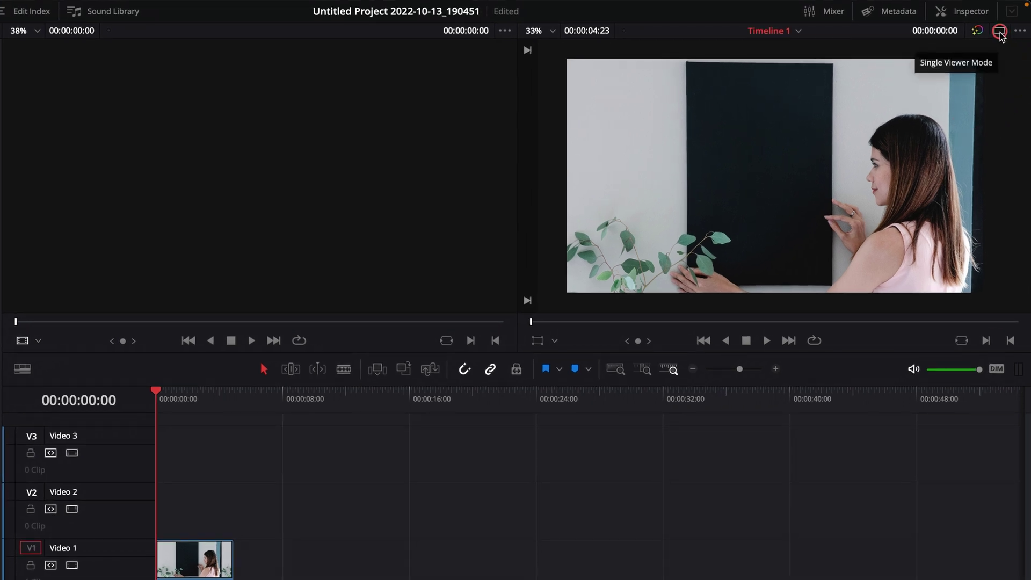
{"action": "left_click", "coordinate": [1000, 32]}
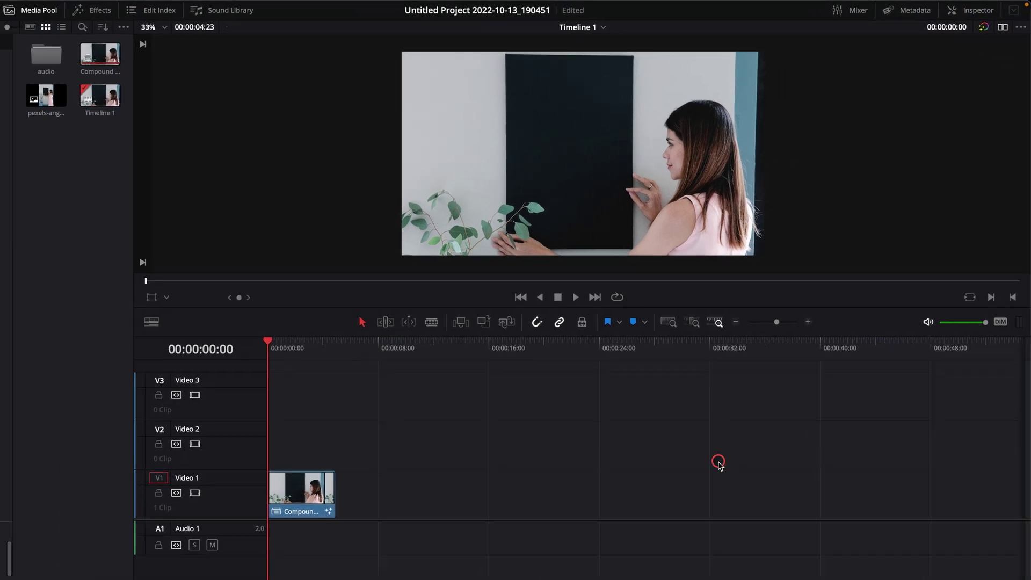
Scrub the start of the compound clip and park the playhead at 00:00:01:18
{"action": "left_click", "coordinate": [282, 343]}
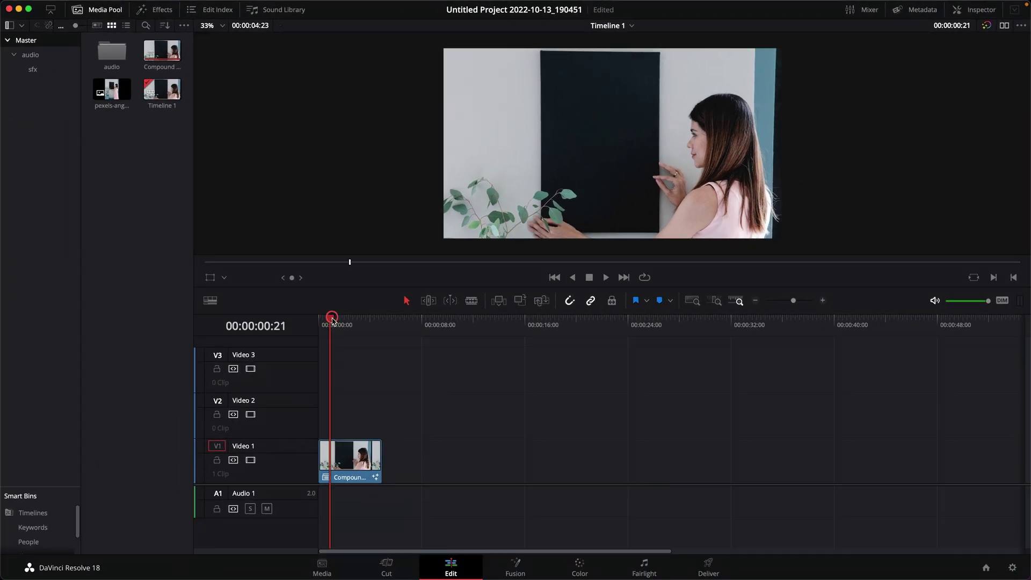
{"action": "left_click_drag", "start_coordinate": [332, 320], "coordinate": [341, 320]}
{"action": "left_click", "coordinate": [381, 510]}
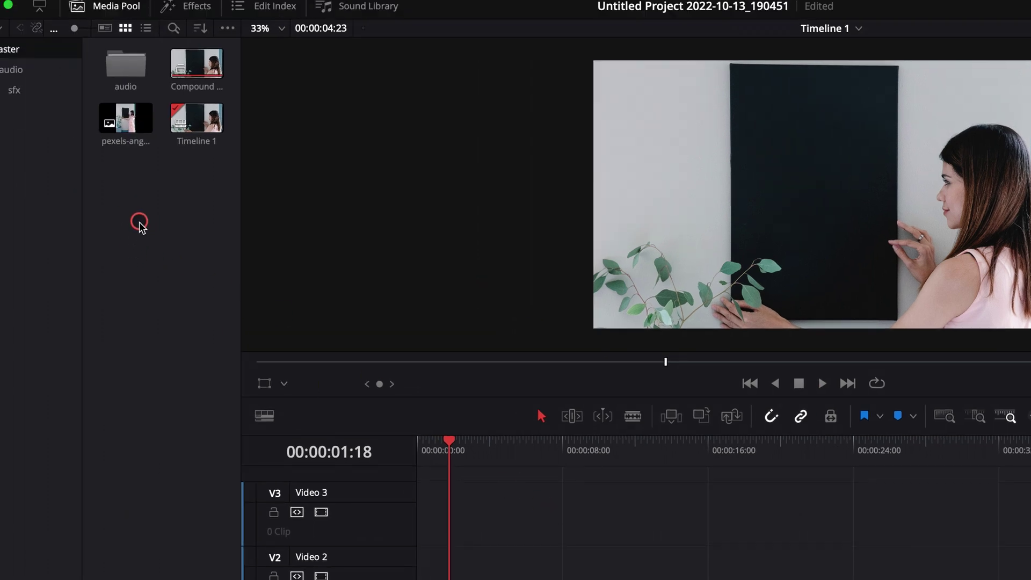
Create a new Fusion composition named TEXT in the Master bin, keeping the default duration and frame rate
{"action": "right_click", "coordinate": [138, 218]}
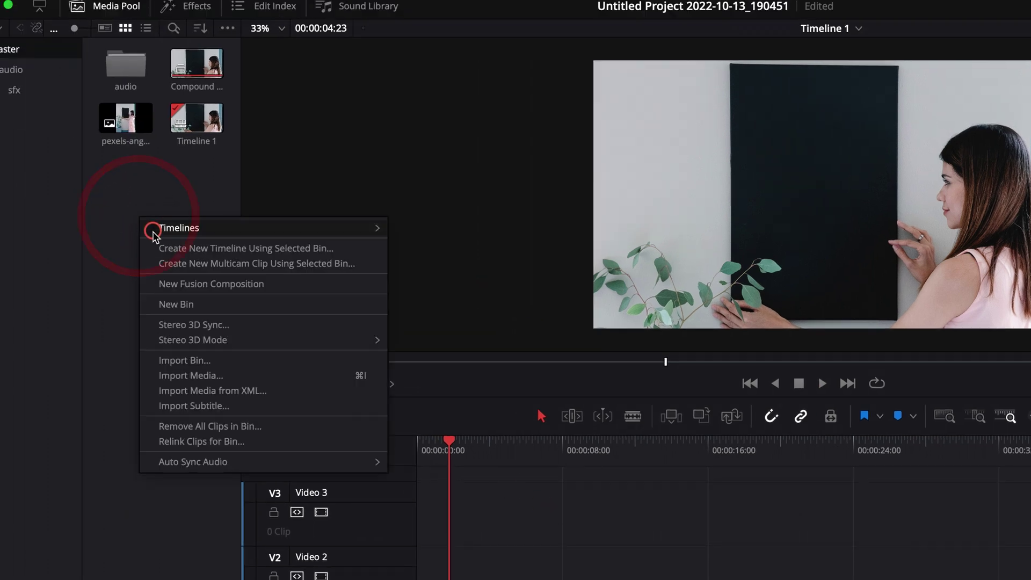
{"action": "left_click", "coordinate": [192, 284]}
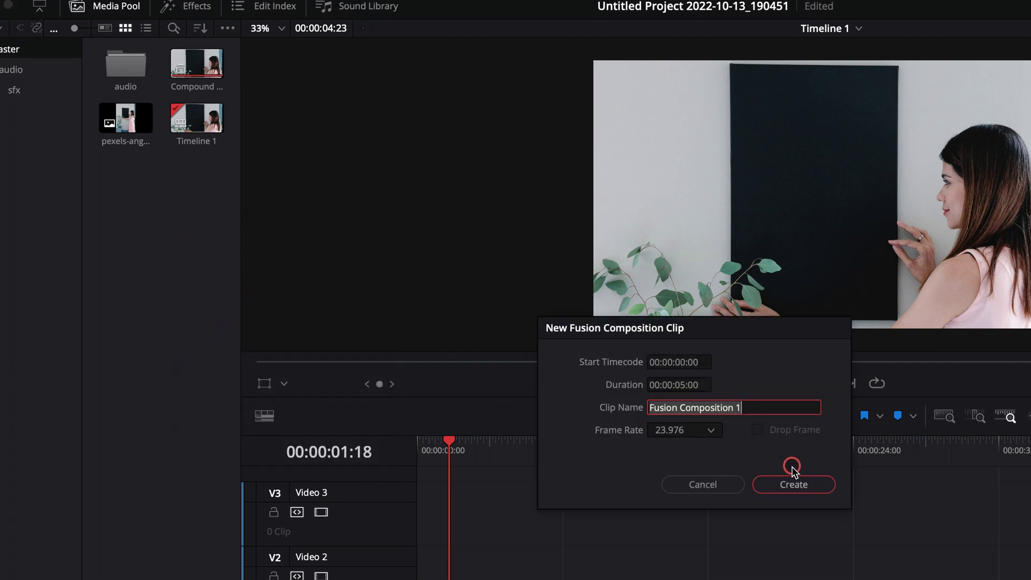
{"action": "type", "text": "TES"}
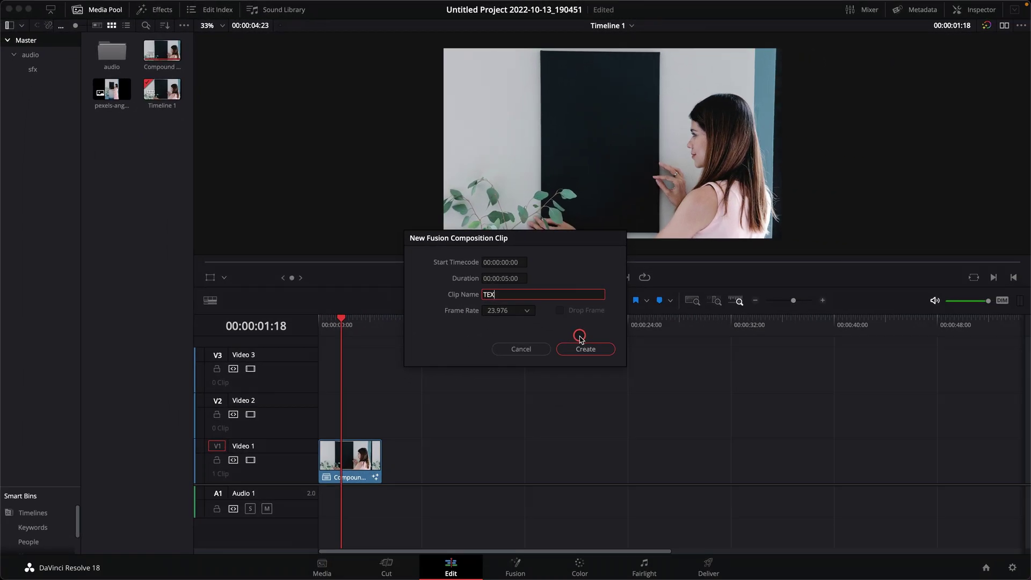
{"action": "type", "text": "T"}
{"action": "left_click", "coordinate": [589, 356]}
Place the TEXT composition on Video 1 shortly after the compound clip and park the playhead over it at 00:00:09:00
{"action": "left_click", "coordinate": [162, 91]}
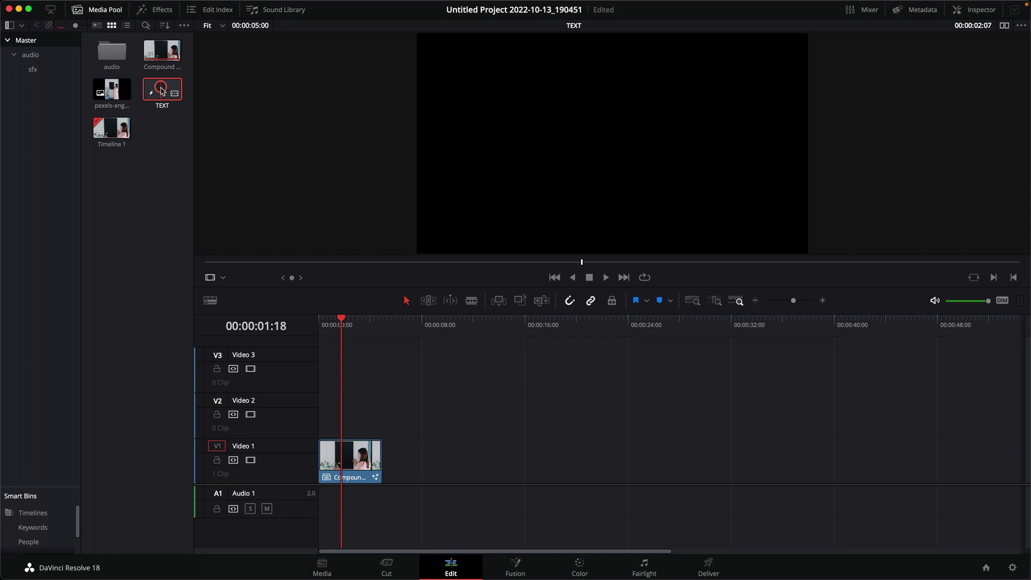
{"action": "left_click_drag", "start_coordinate": [163, 91], "coordinate": [398, 456]}
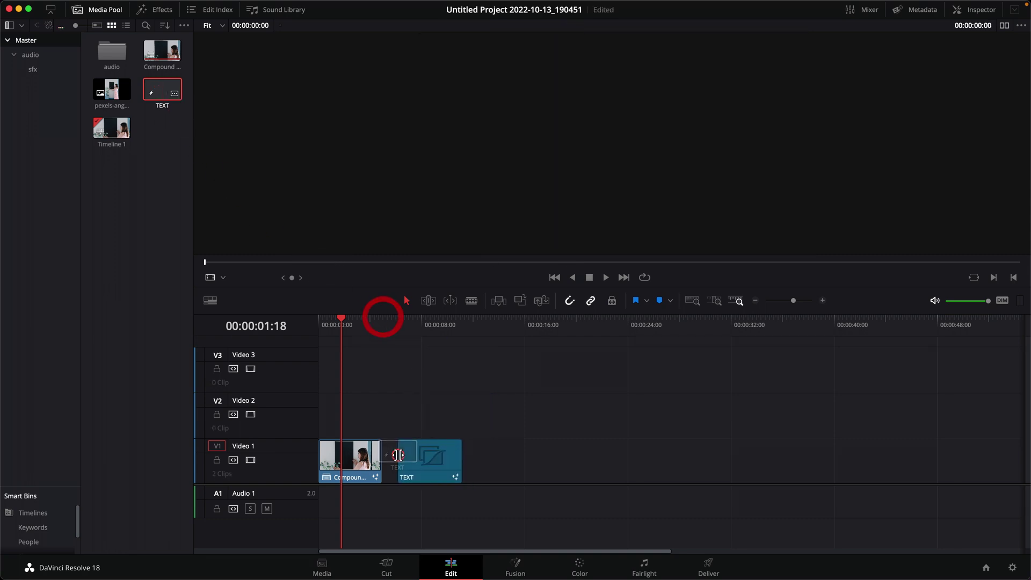
{"action": "left_click", "coordinate": [434, 320]}
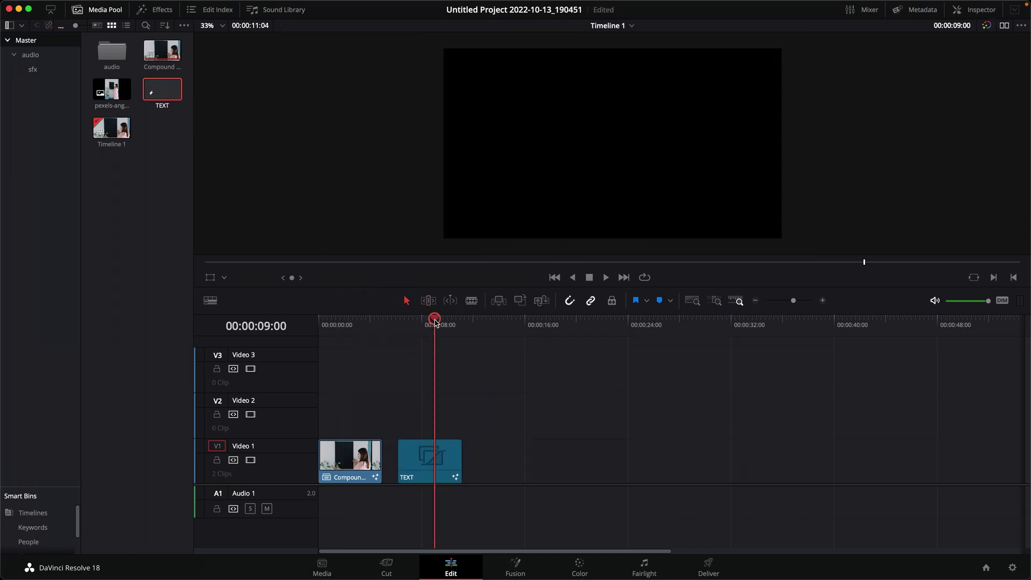
Open the TEXT clip in Fusion and shift the MediaOut1 node further right to make room for more nodes
{"action": "left_click", "coordinate": [444, 468]}
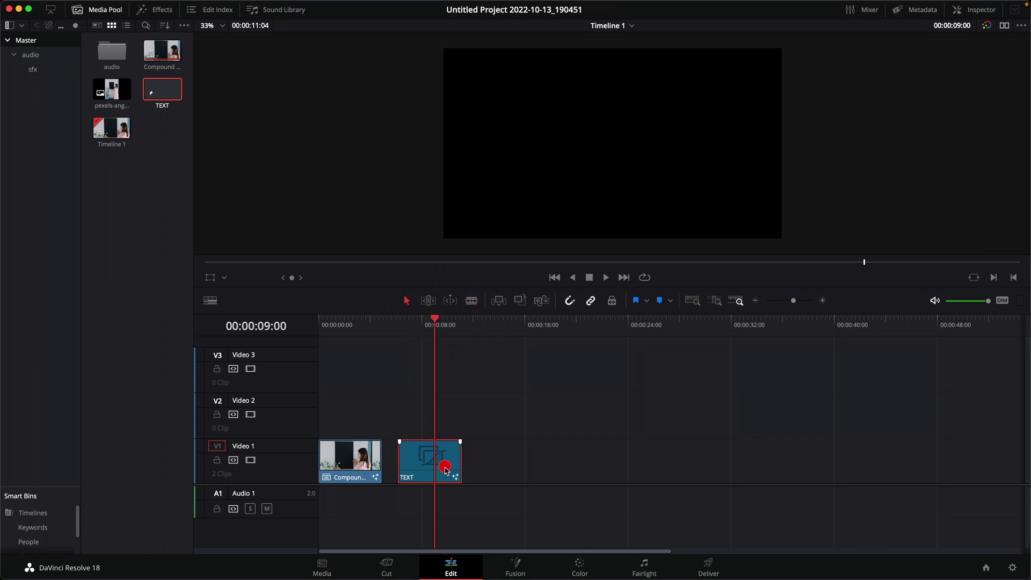
{"action": "left_click", "coordinate": [520, 569]}
{"action": "left_click", "coordinate": [570, 459]}
{"action": "left_click", "coordinate": [563, 460]}
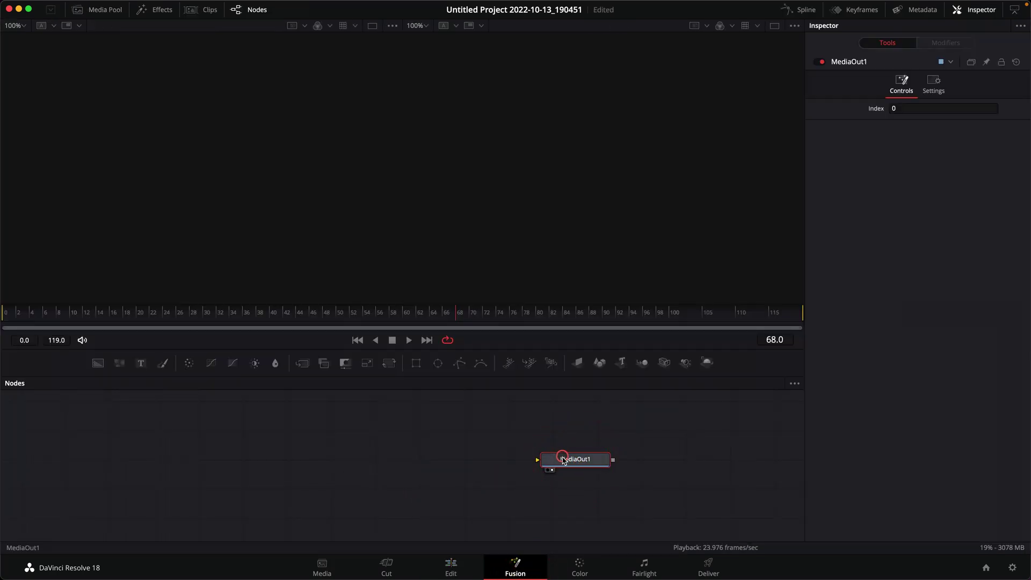
{"action": "left_click_drag", "start_coordinate": [563, 460], "coordinate": [625, 456]}
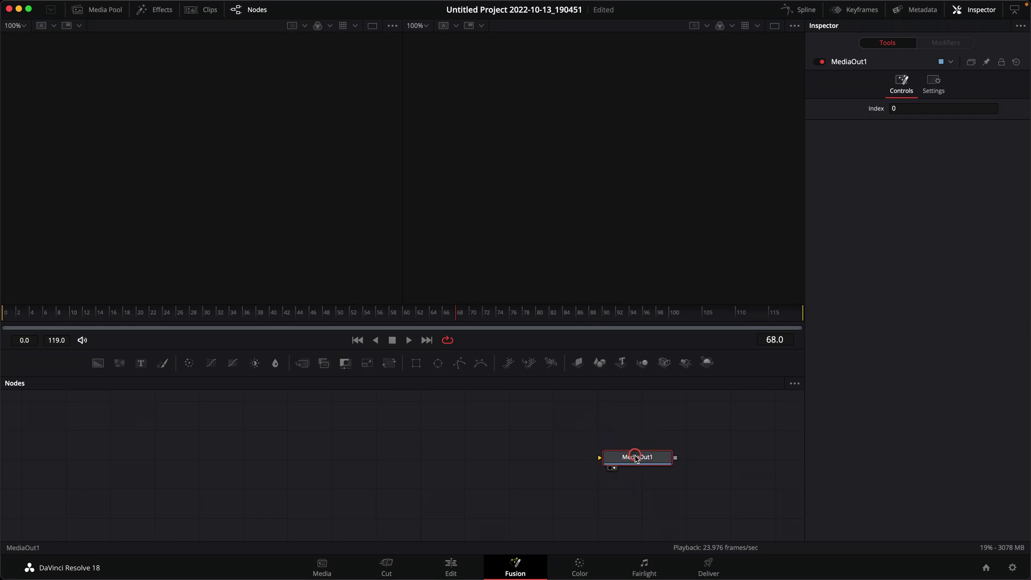
{"action": "left_click", "coordinate": [303, 470]}
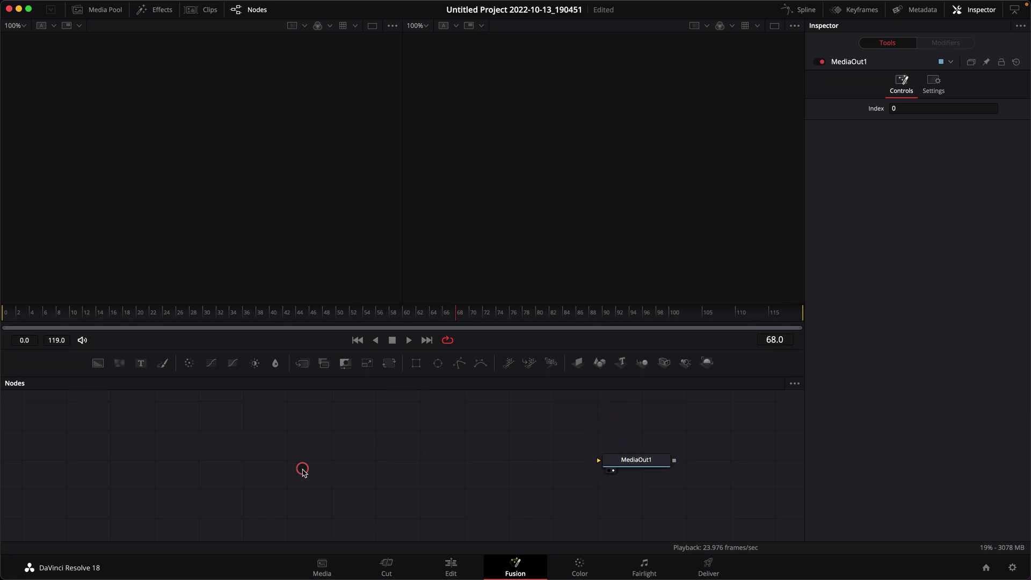
Add a Background node connected to MediaOut1 and set its alpha to 0.0
{"action": "left_click", "coordinate": [99, 364]}
{"action": "left_click_drag", "start_coordinate": [223, 425], "coordinate": [601, 462]}
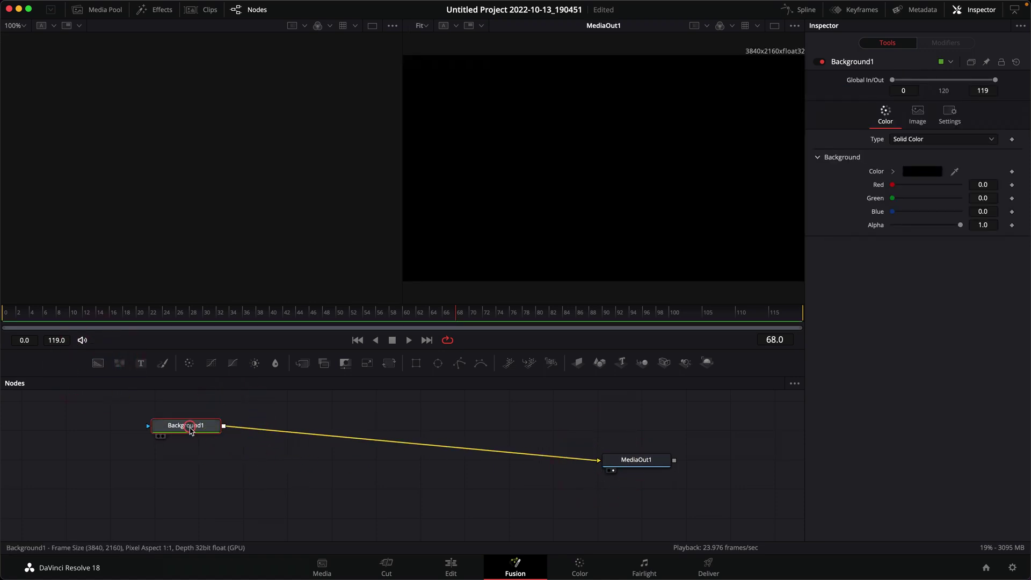
{"action": "left_click_drag", "start_coordinate": [186, 426], "coordinate": [182, 470]}
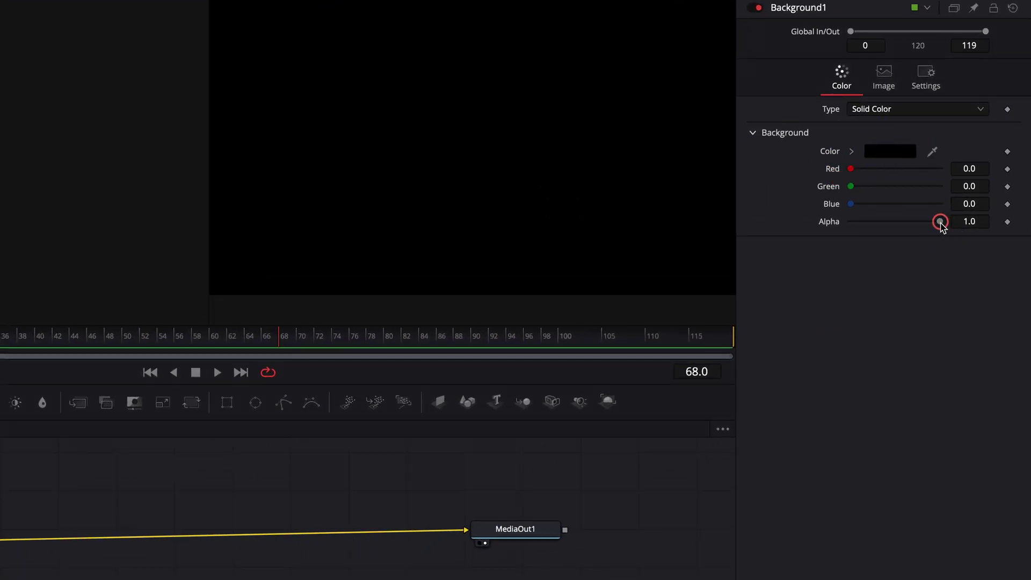
{"action": "left_click_drag", "start_coordinate": [936, 223], "coordinate": [817, 230]}
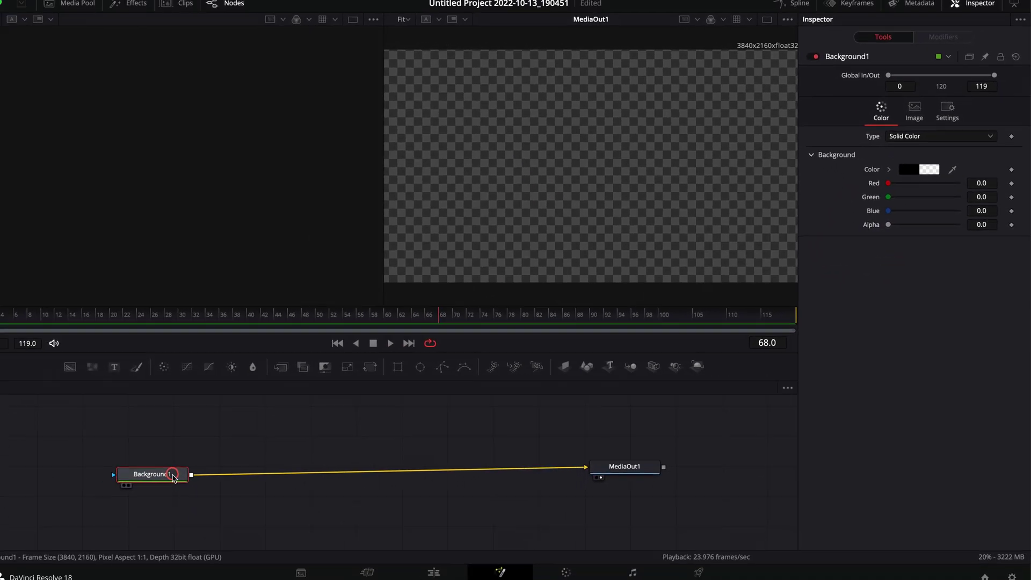
{"action": "left_click_drag", "start_coordinate": [174, 477], "coordinate": [201, 476]}
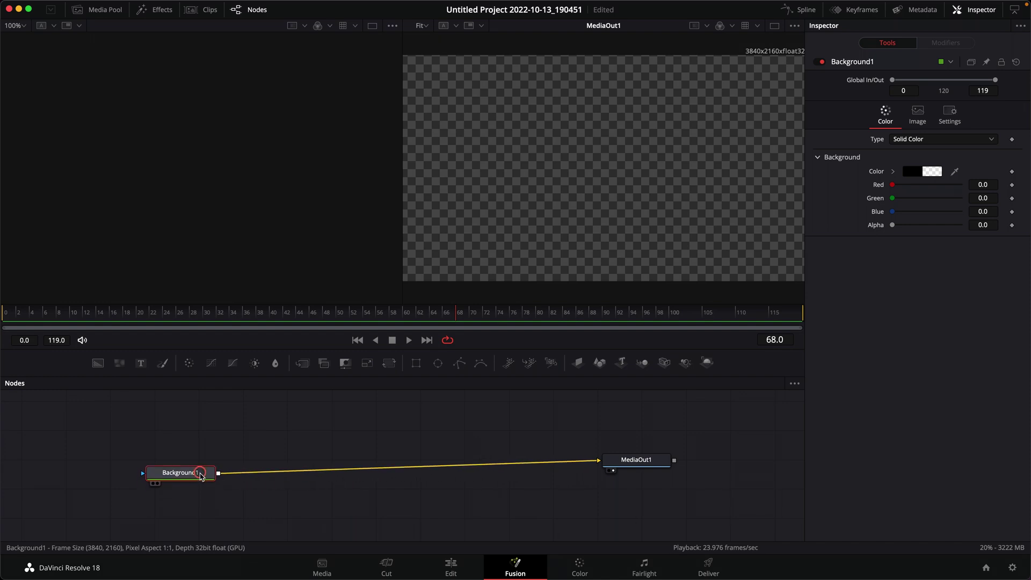
Add a Text+ node, merge it over the Background node's output, and position it above the merge
{"action": "left_click", "coordinate": [184, 411]}
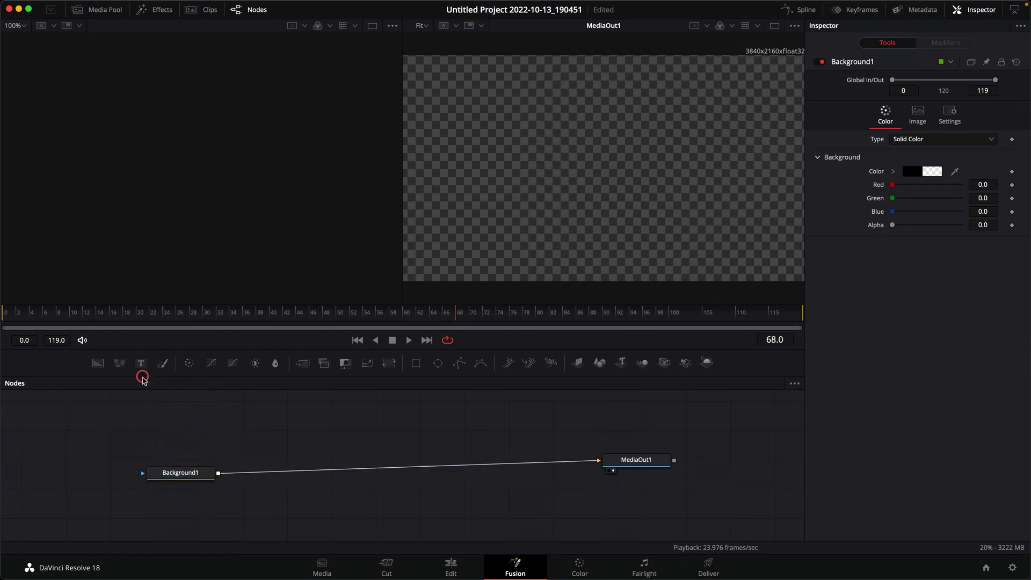
{"action": "left_click", "coordinate": [141, 362]}
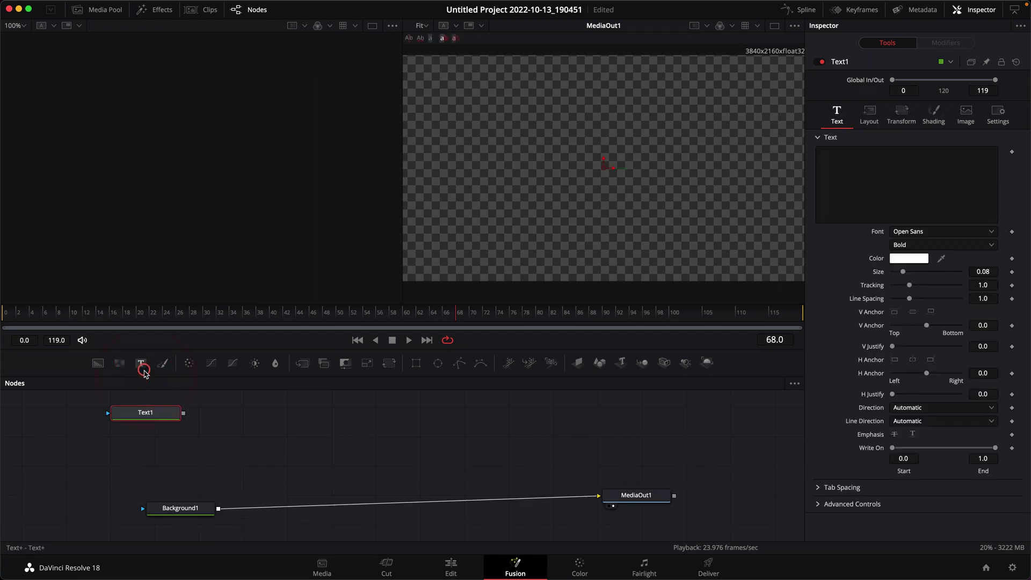
{"action": "left_click_drag", "start_coordinate": [192, 421], "coordinate": [219, 510]}
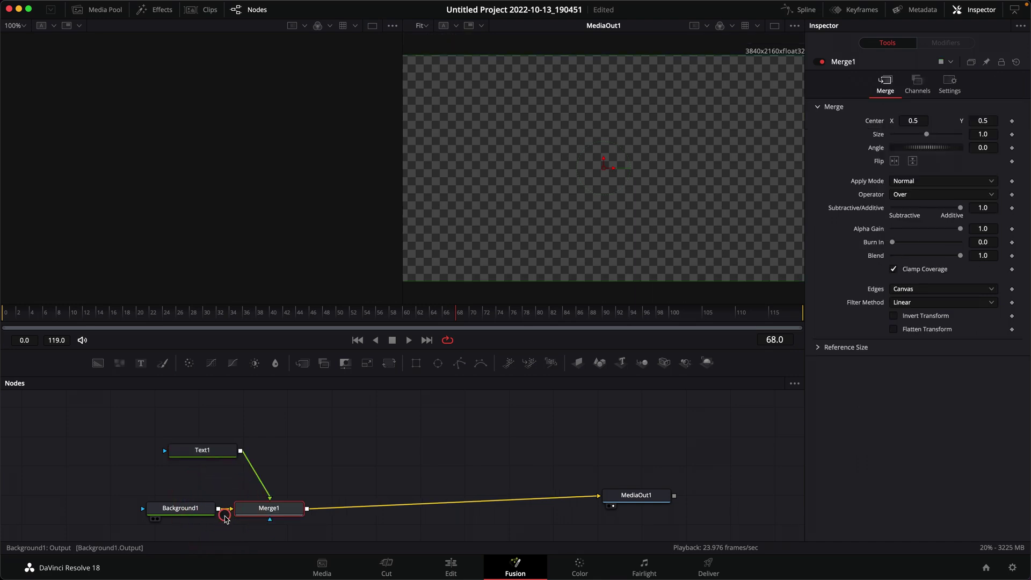
{"action": "left_click_drag", "start_coordinate": [209, 451], "coordinate": [297, 424]}
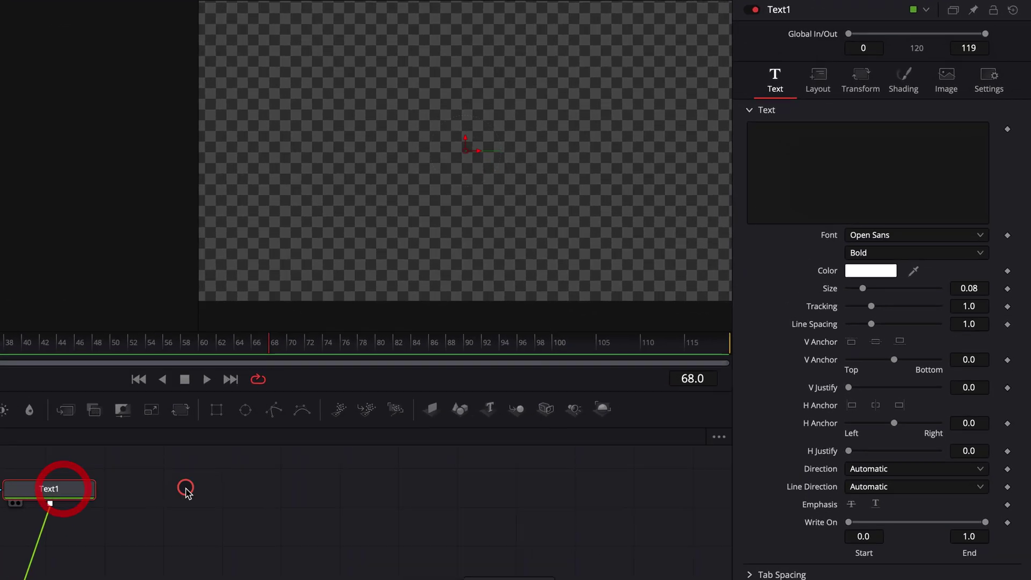
Enter LOVE, THY and NEIGHBOR on three separate lines as the Text+ node's text
{"action": "left_click", "coordinate": [837, 140]}
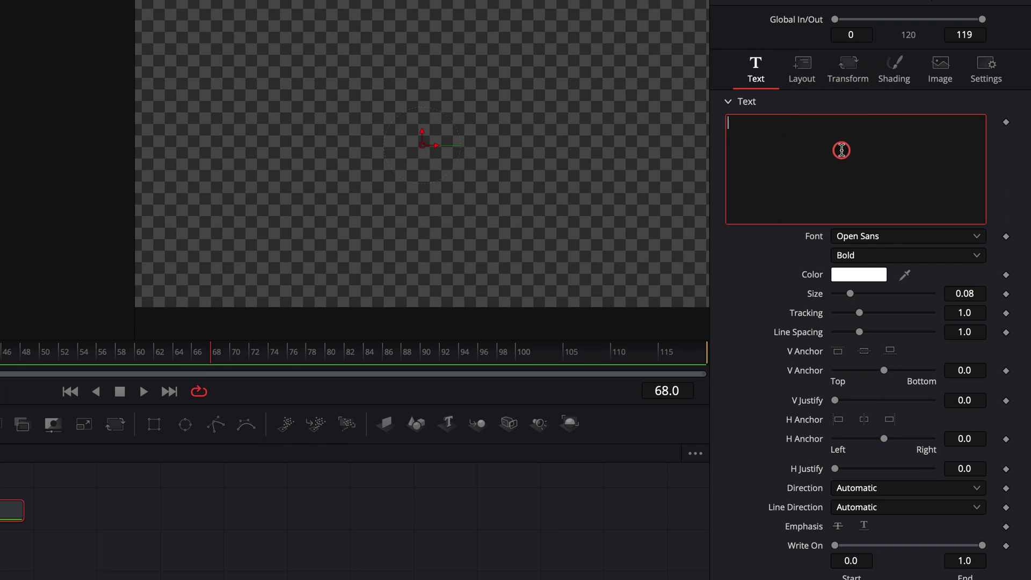
{"action": "type", "text": "LOVE"}
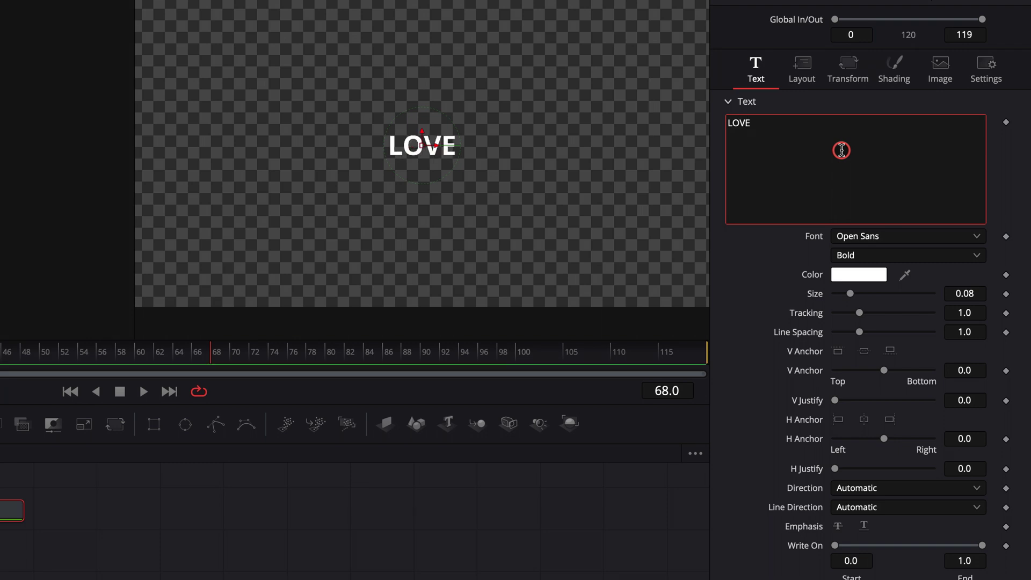
{"action": "key", "text": "Return"}
{"action": "type", "text": "THY"}
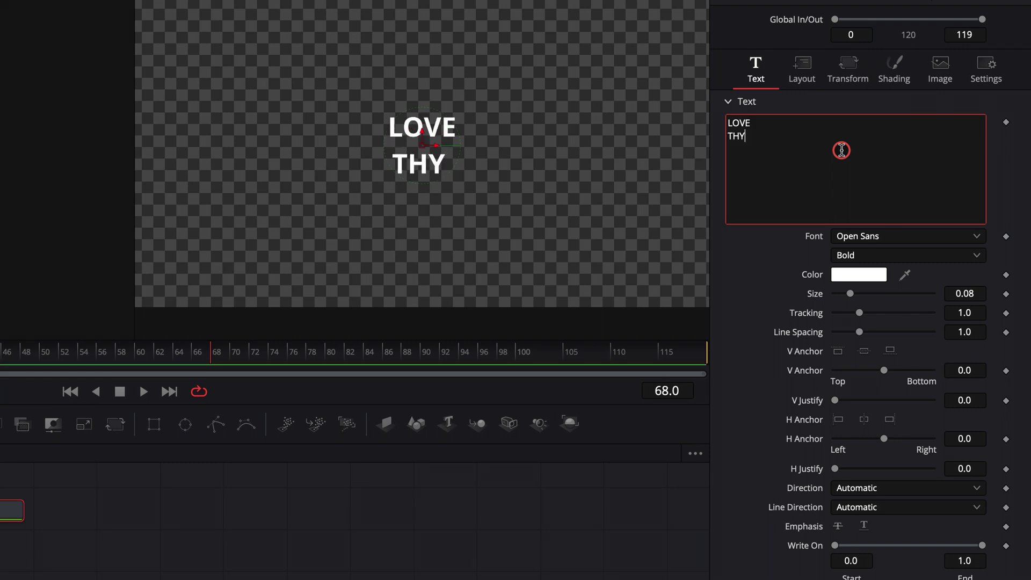
{"action": "key", "text": "Return"}
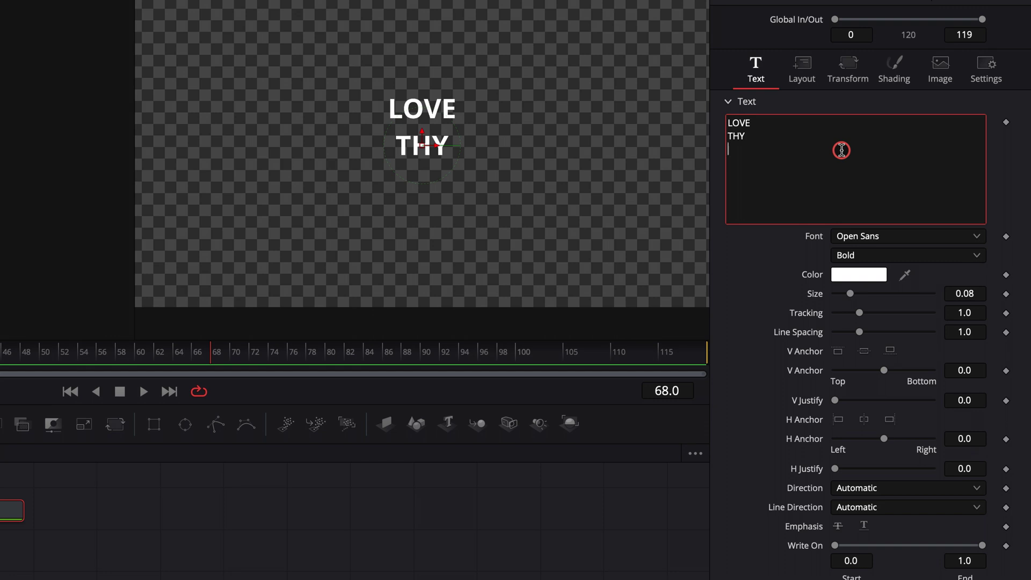
{"action": "type", "text": "NEIGH"}
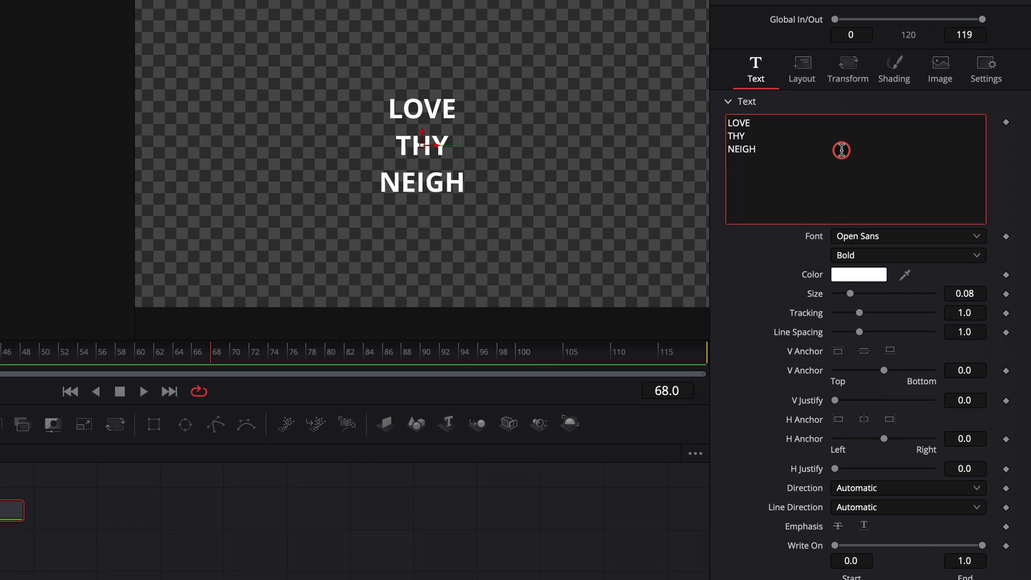
{"action": "type", "text": "BOR"}
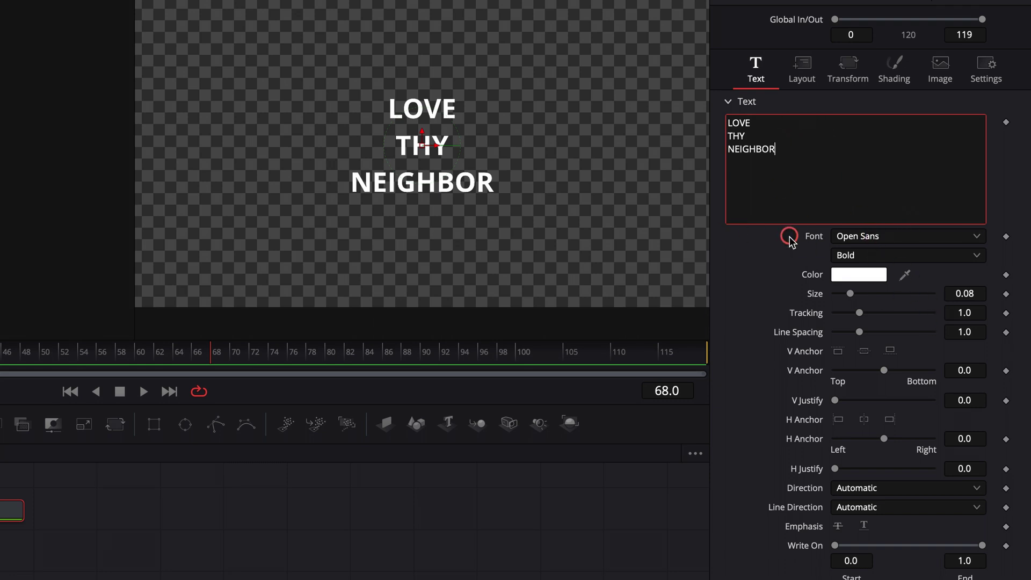
Set the text's font to Rampage Brush and enlarge its size to about 0.15
{"action": "left_click", "coordinate": [975, 236]}
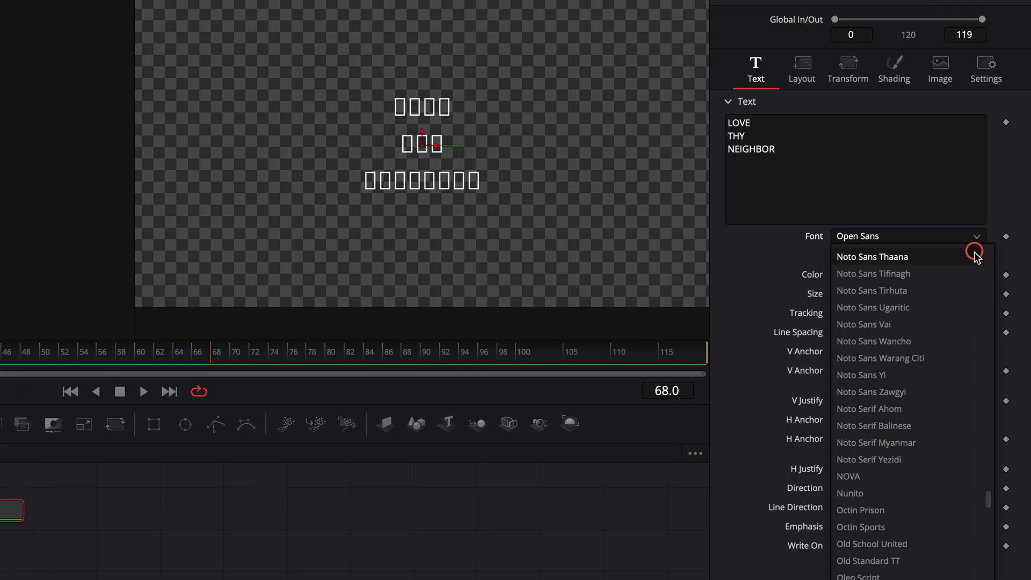
{"action": "scroll", "coordinate": [967, 349], "scroll_direction": "down", "scroll_amount": 10}
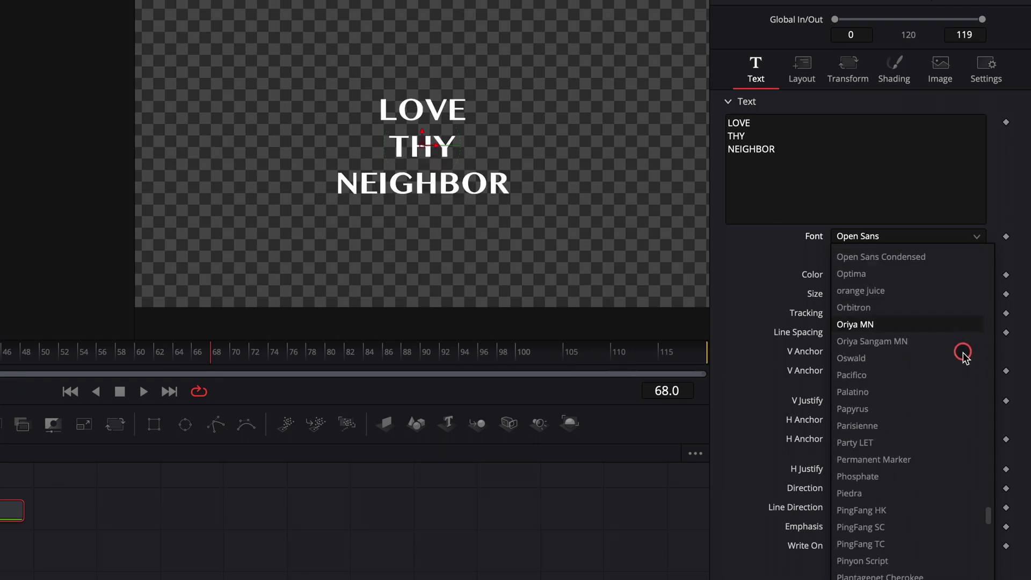
{"action": "scroll", "coordinate": [966, 378], "scroll_direction": "down", "scroll_amount": 5}
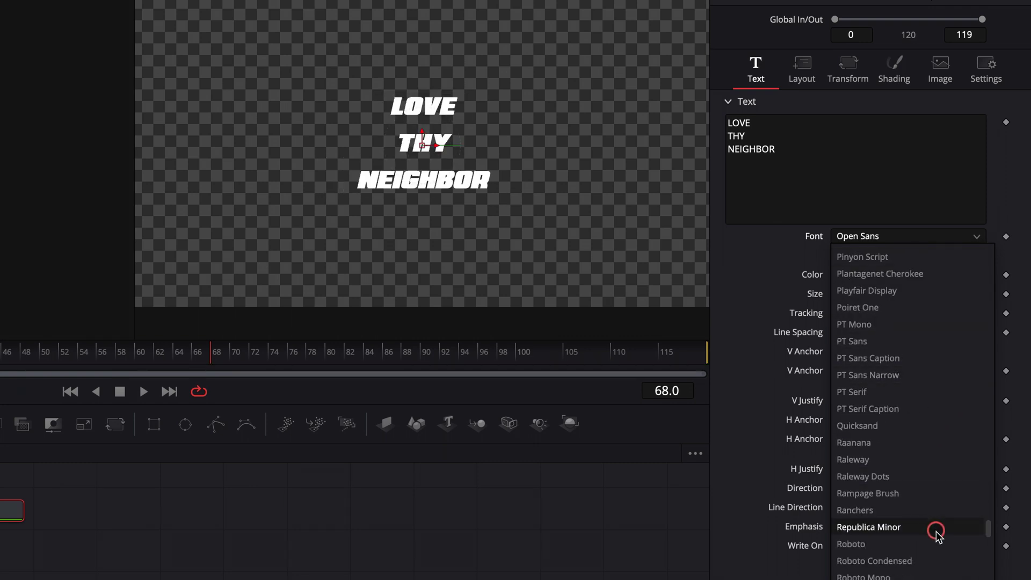
{"action": "left_click", "coordinate": [898, 494]}
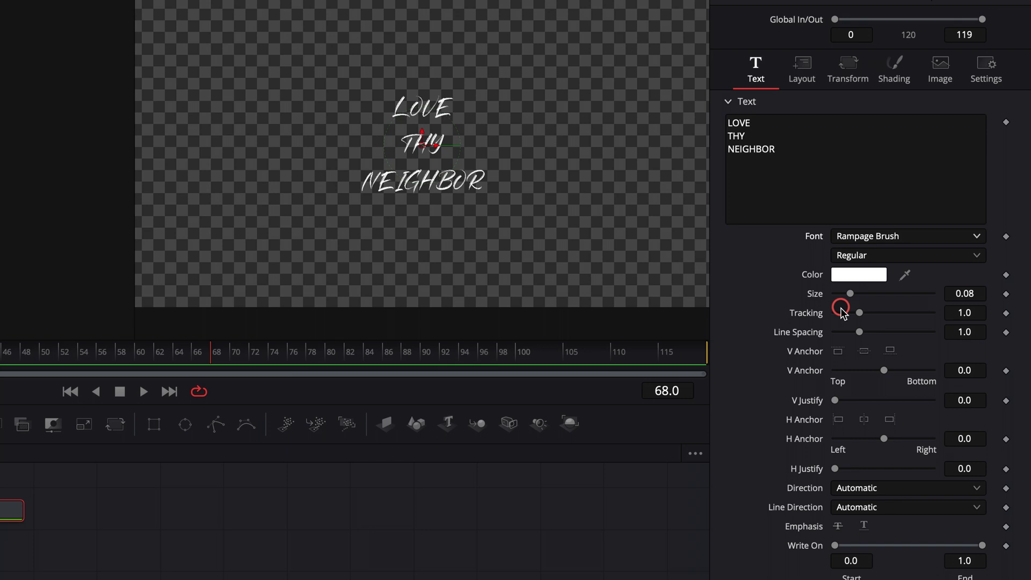
{"action": "left_click_drag", "start_coordinate": [848, 294], "coordinate": [865, 295]}
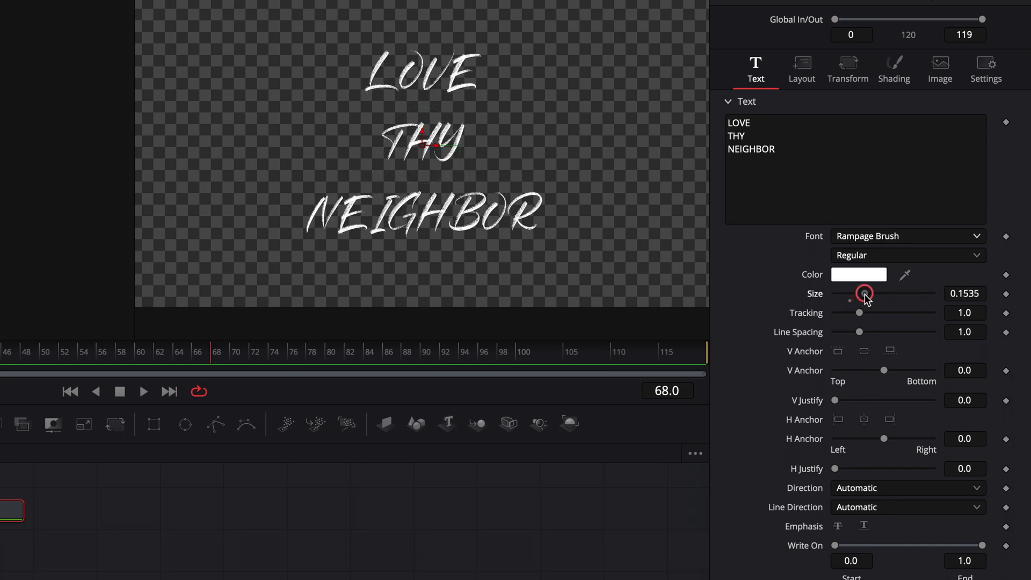
Tighten the text's line spacing to about 0.756, keeping tracking at 1.0
{"action": "left_click_drag", "start_coordinate": [861, 331], "coordinate": [855, 331]}
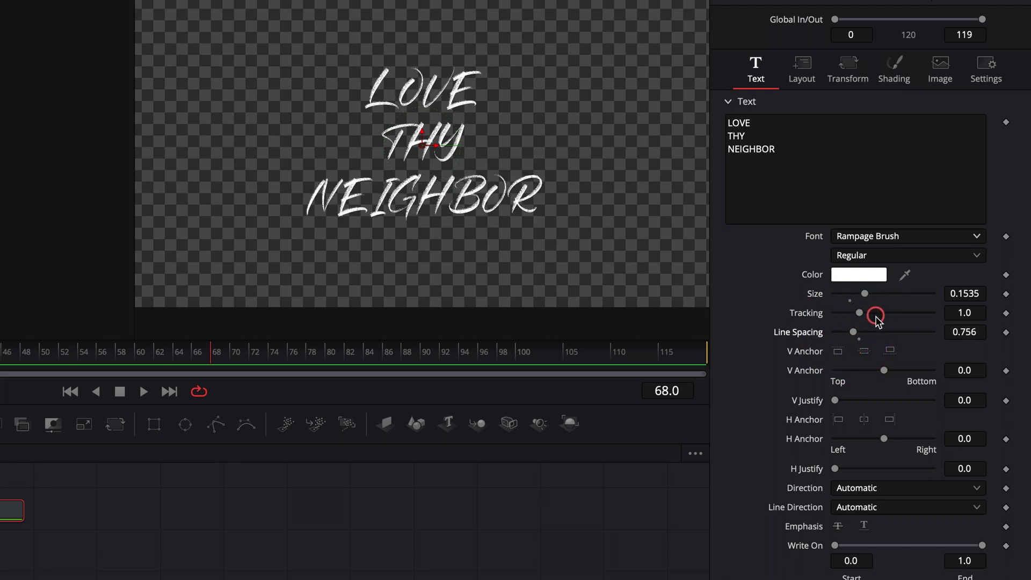
{"action": "left_click_drag", "start_coordinate": [861, 314], "coordinate": [863, 316]}
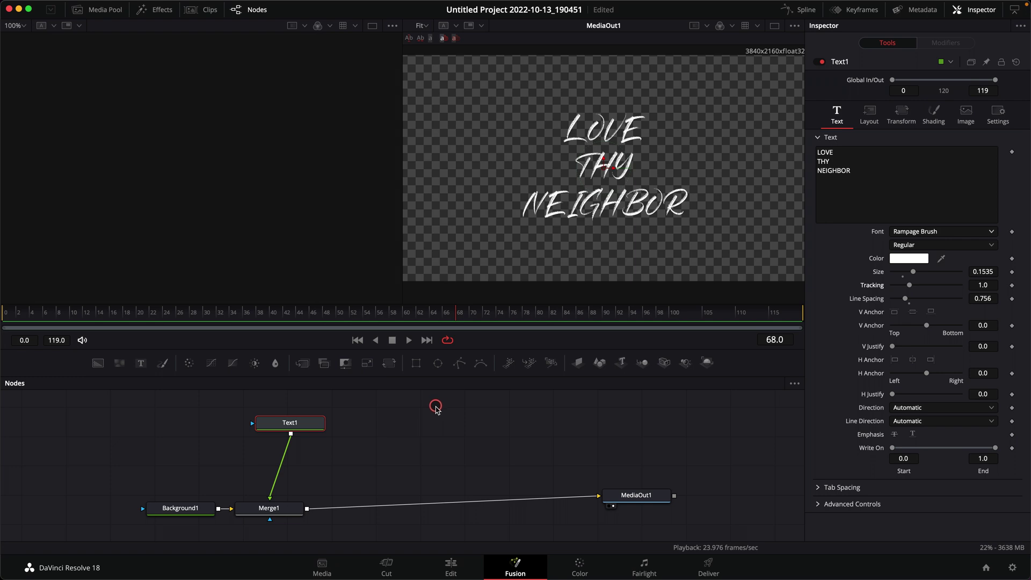
Add a Mask Paint node as the effect mask of the Text1 node
{"action": "left_click_drag", "start_coordinate": [291, 421], "coordinate": [279, 412]}
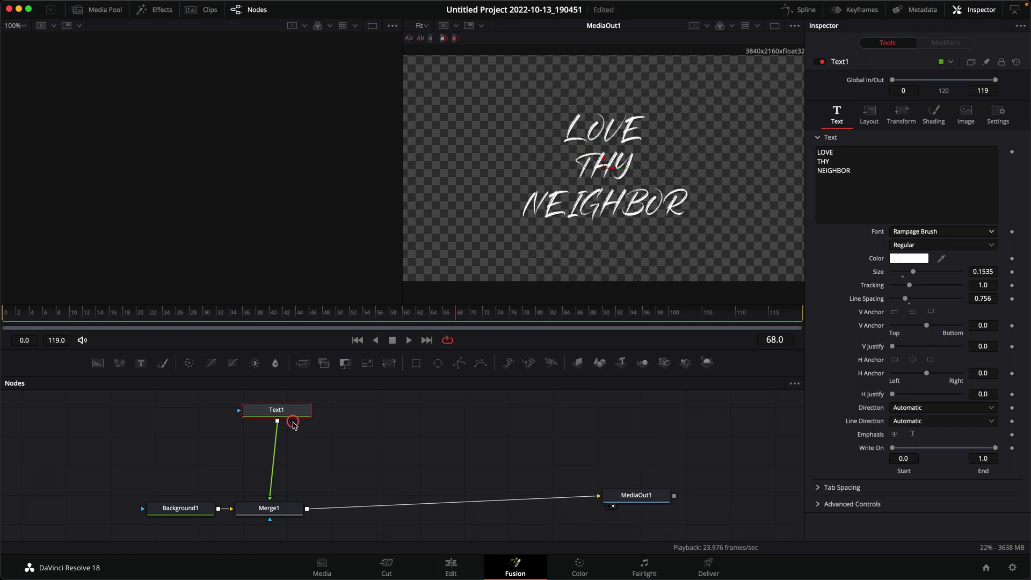
{"action": "mouse_move", "coordinate": [293, 416]}
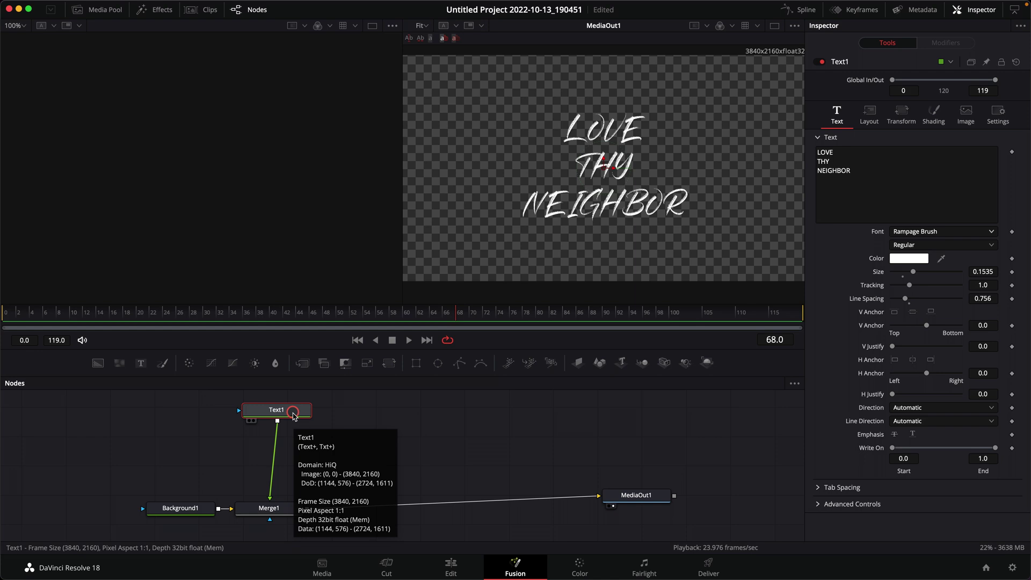
{"action": "key", "text": "shift+space"}
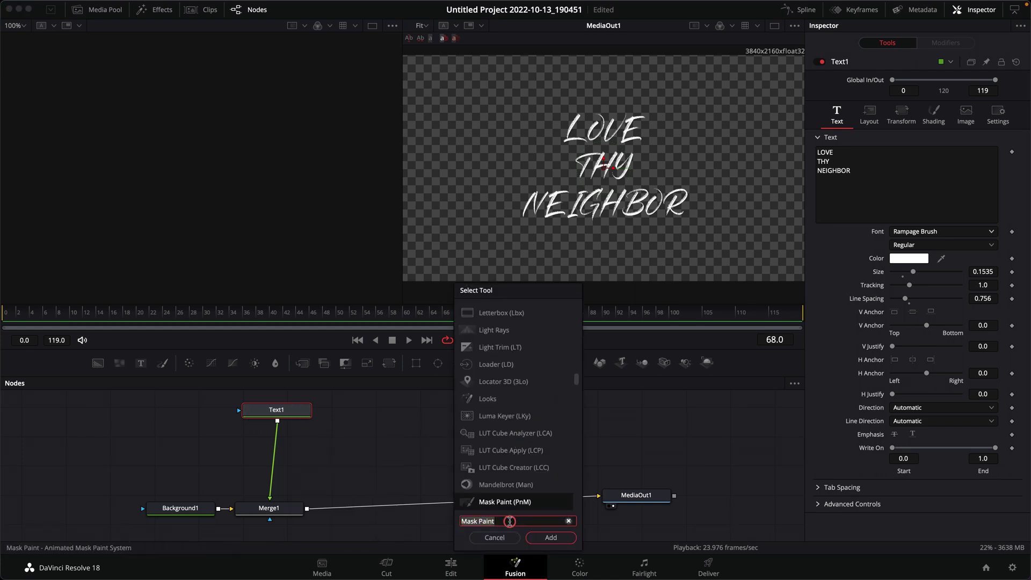
{"action": "type", "text": "PAINT"}
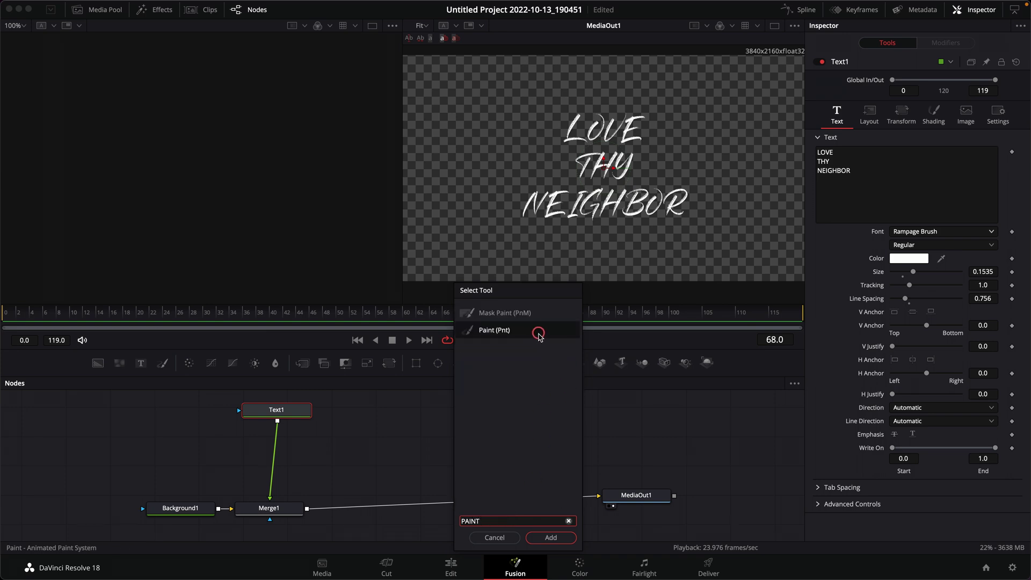
{"action": "left_click", "coordinate": [516, 314]}
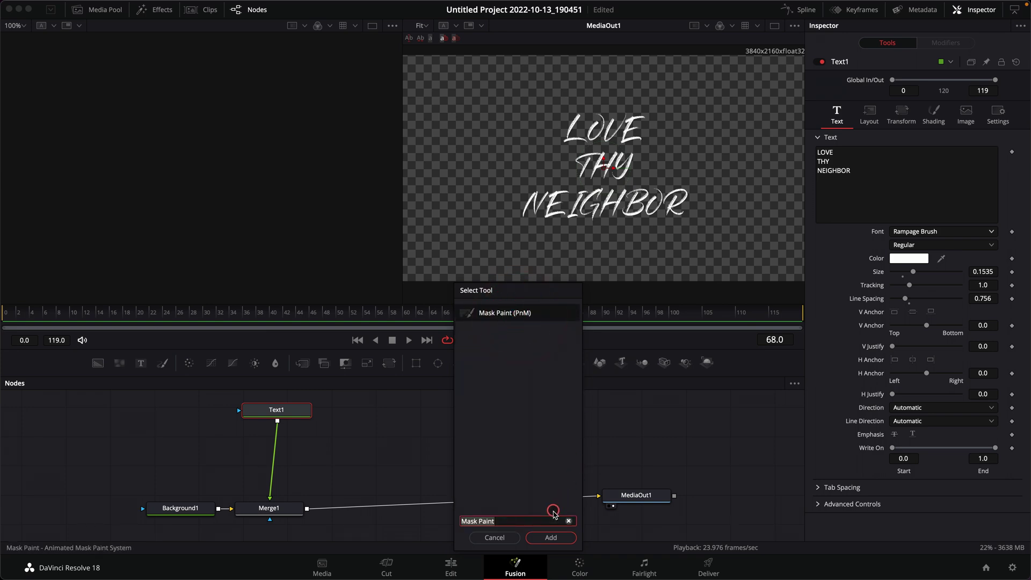
{"action": "left_click", "coordinate": [552, 537]}
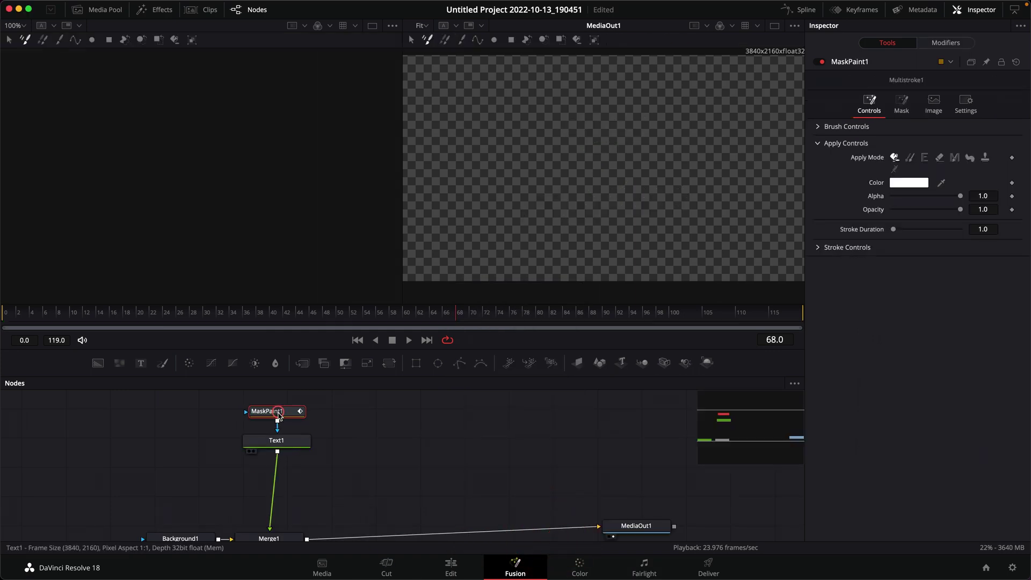
Arrange the nodes with MaskPaint1 beside Text1 and Text1 above Merge1, and enlarge the node area
{"action": "scroll", "coordinate": [386, 485], "scroll_direction": "down", "scroll_amount": 2}
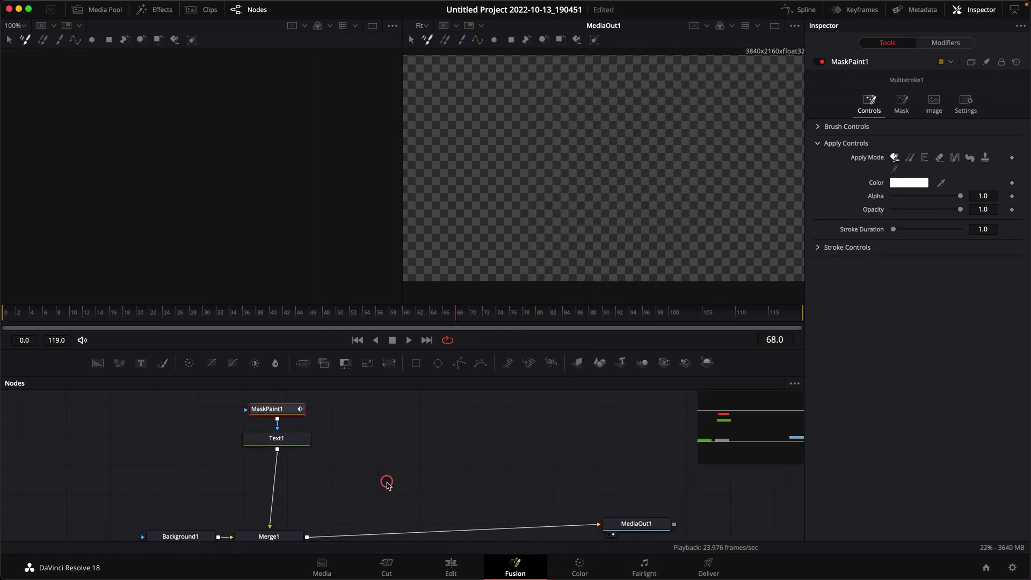
{"action": "left_click_drag", "start_coordinate": [289, 433], "coordinate": [286, 460]}
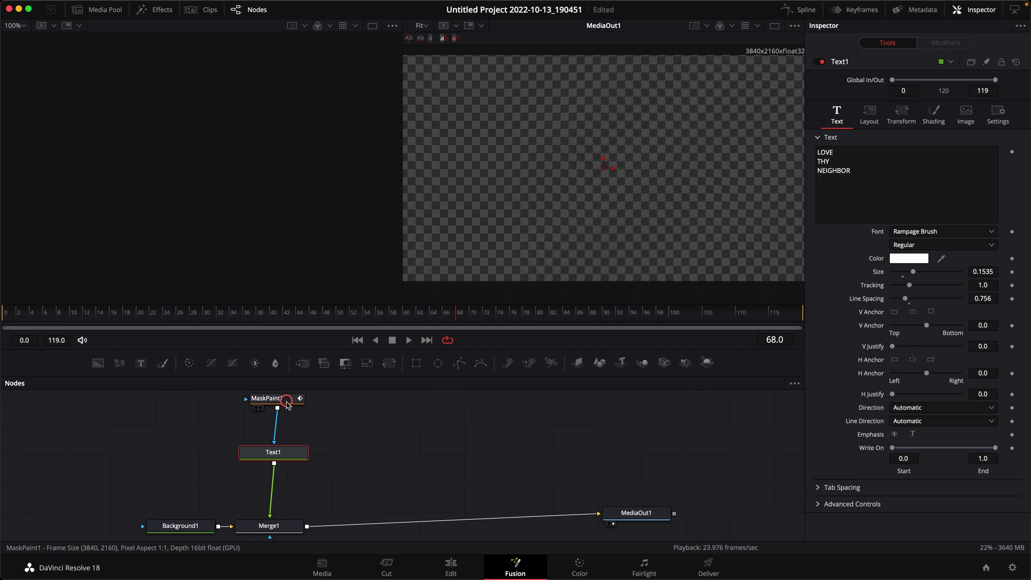
{"action": "left_click_drag", "start_coordinate": [288, 401], "coordinate": [184, 449]}
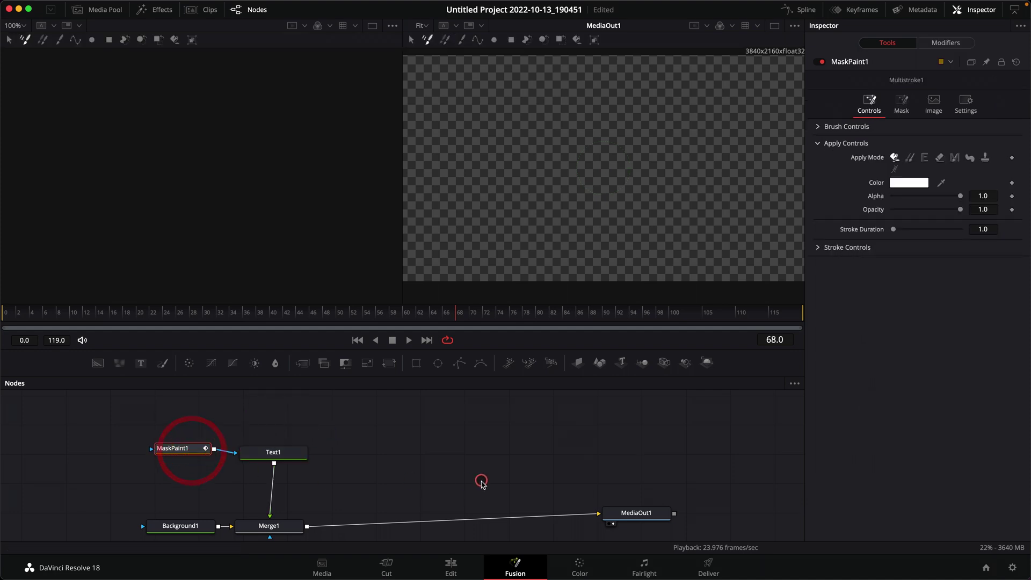
{"action": "left_click", "coordinate": [636, 524]}
{"action": "scroll", "coordinate": [618, 471], "scroll_direction": "down", "scroll_amount": 1}
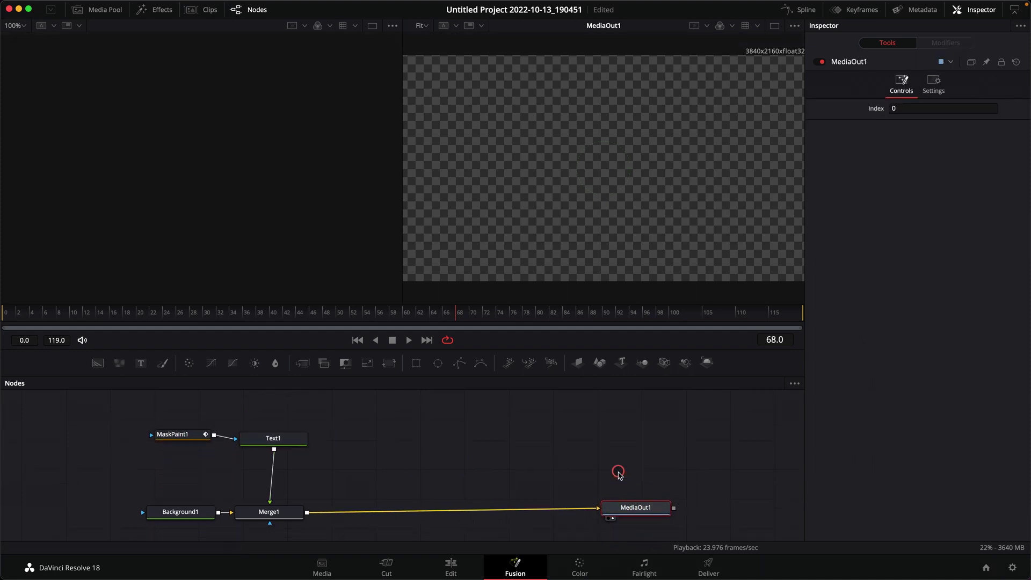
{"action": "scroll", "coordinate": [619, 473], "scroll_direction": "down", "scroll_amount": 1}
{"action": "mouse_move", "coordinate": [480, 344]}
{"action": "left_mouse_down"}
{"action": "mouse_move", "coordinate": [472, 320]}
{"action": "mouse_move", "coordinate": [474, 330]}
{"action": "left_mouse_up"}
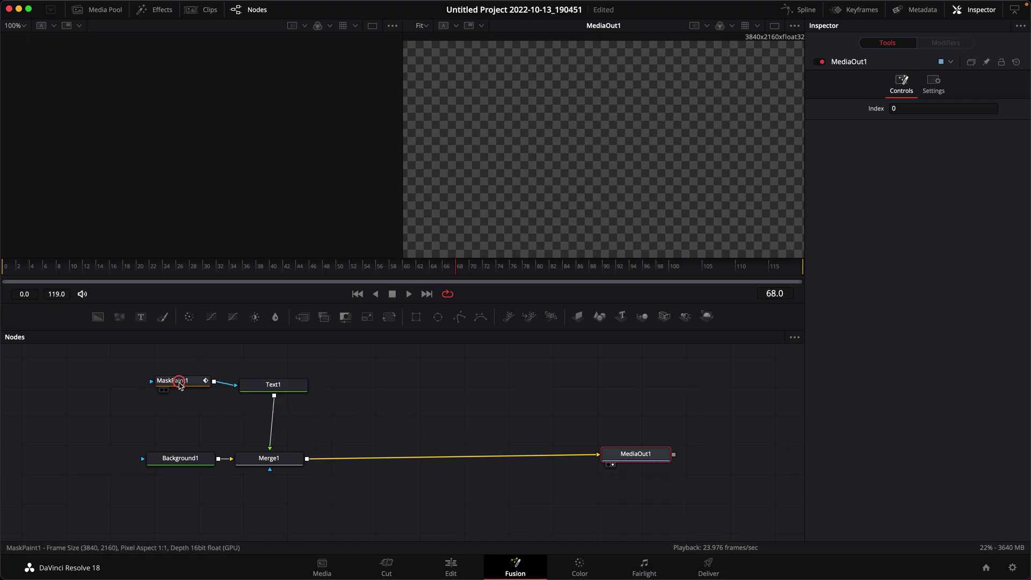
Invert the mask of the MaskPaint1 node
{"action": "left_click", "coordinate": [179, 385]}
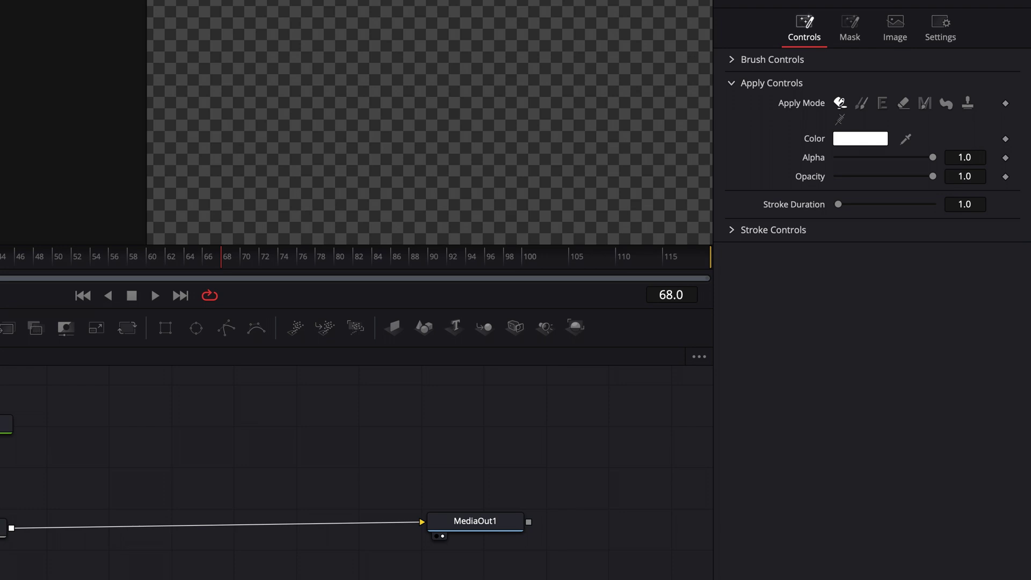
{"action": "left_click", "coordinate": [852, 38]}
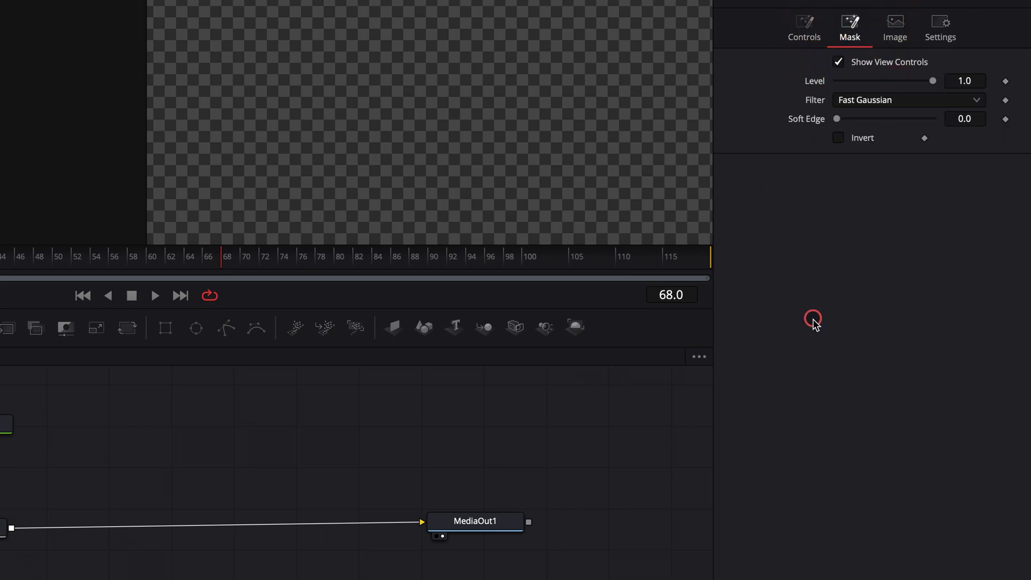
{"action": "left_click", "coordinate": [838, 139]}
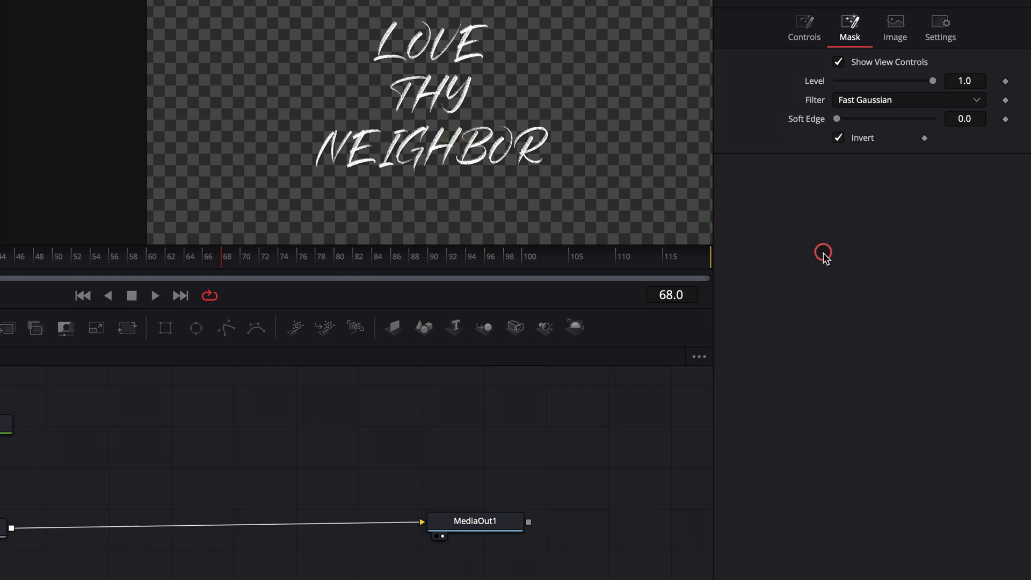
{"action": "left_click", "coordinate": [838, 138]}
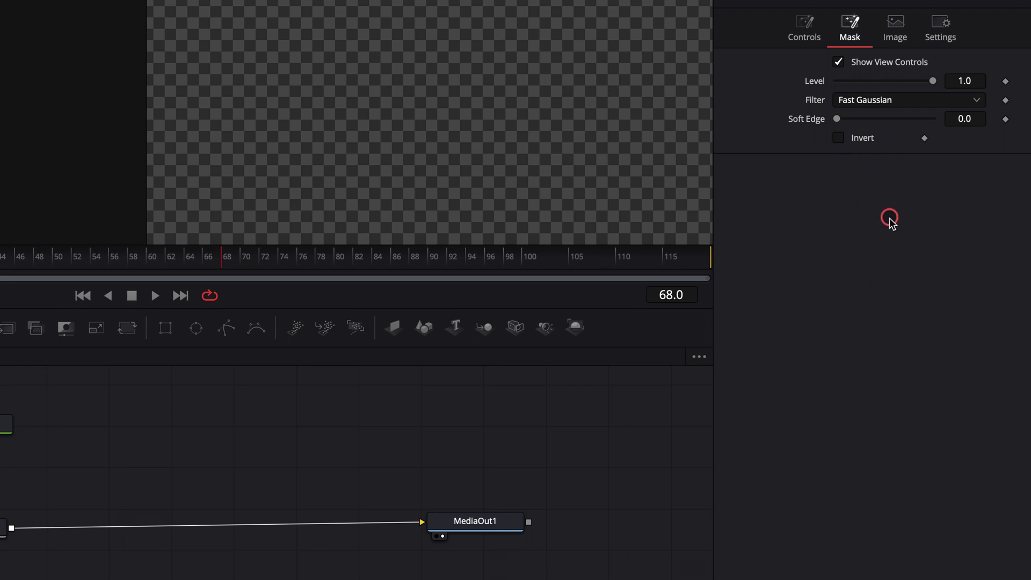
{"action": "left_click", "coordinate": [838, 138]}
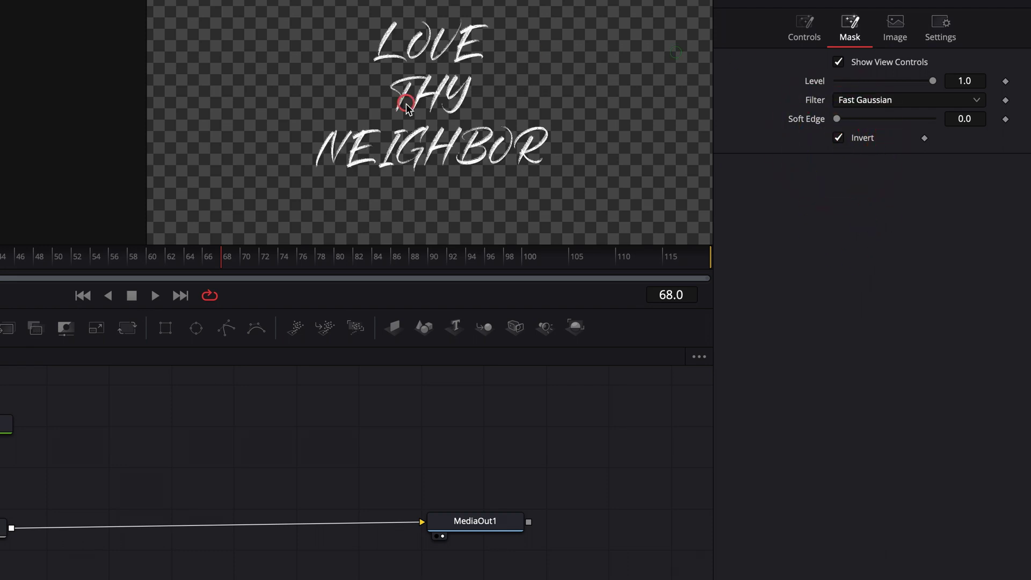
Set MaskPaint1's stroke duration to 2000 and move the playhead to frame 1
{"action": "left_click", "coordinate": [803, 31]}
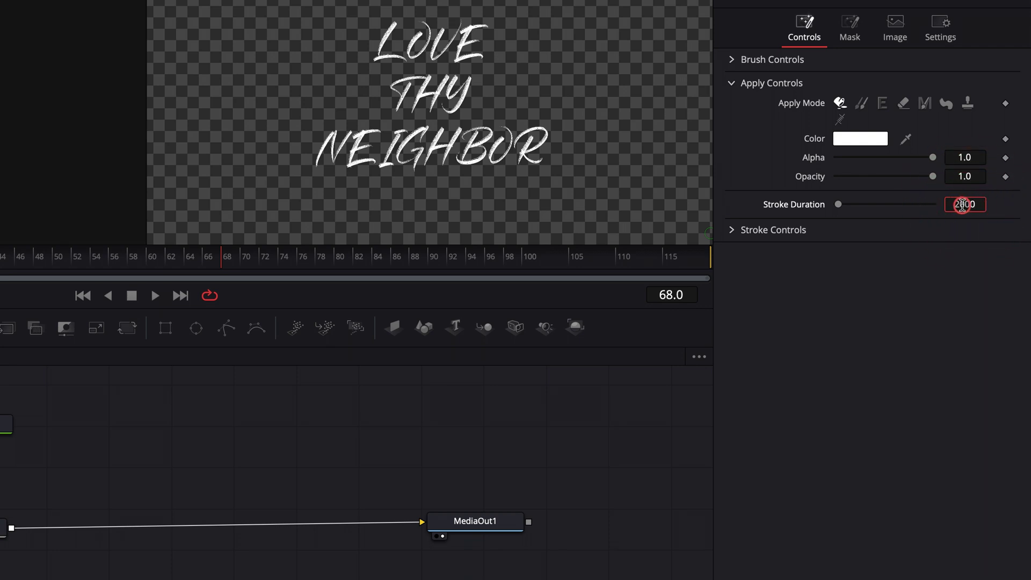
{"action": "key", "text": "Return"}
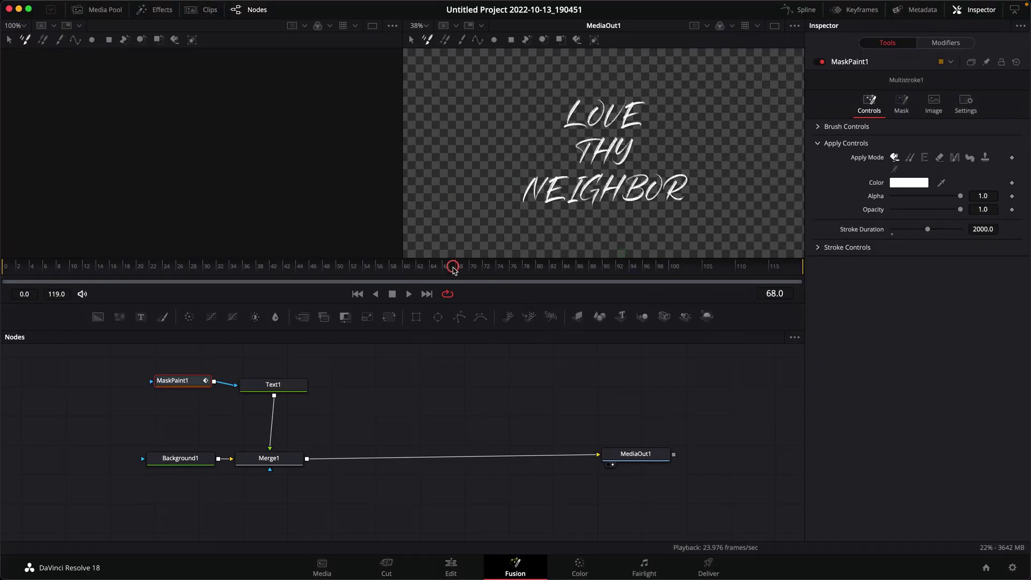
{"action": "left_click_drag", "start_coordinate": [452, 268], "coordinate": [16, 280]}
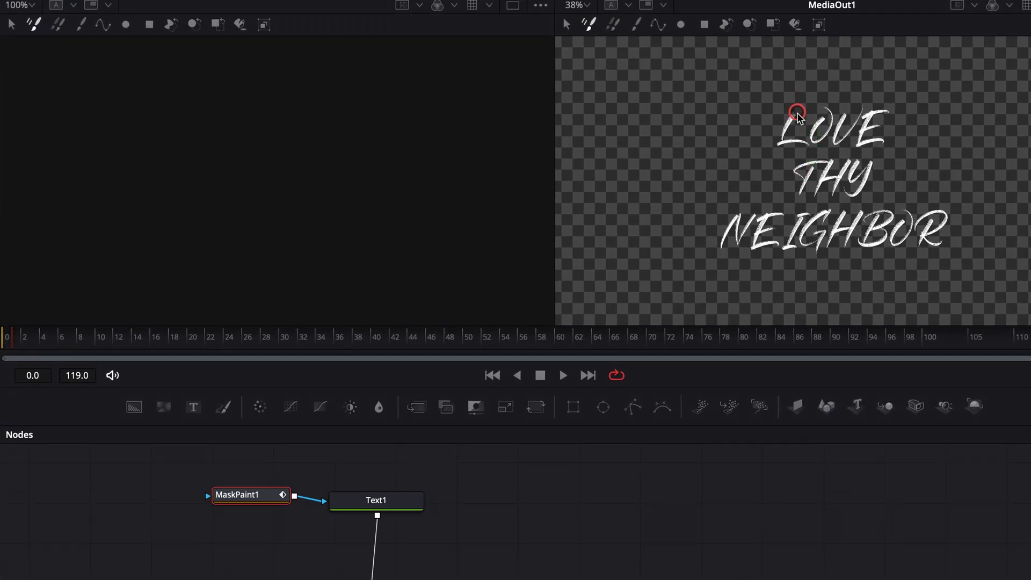
Paint mask strokes over the L of LOVE, advancing frame by frame from frame 1 to 4
{"action": "mouse_move", "coordinate": [798, 116]}
{"action": "left_mouse_down"}
{"action": "mouse_move", "coordinate": [779, 145]}
{"action": "mouse_move", "coordinate": [802, 145]}
{"action": "mouse_move", "coordinate": [766, 141]}
{"action": "mouse_move", "coordinate": [796, 145]}
{"action": "left_mouse_up"}
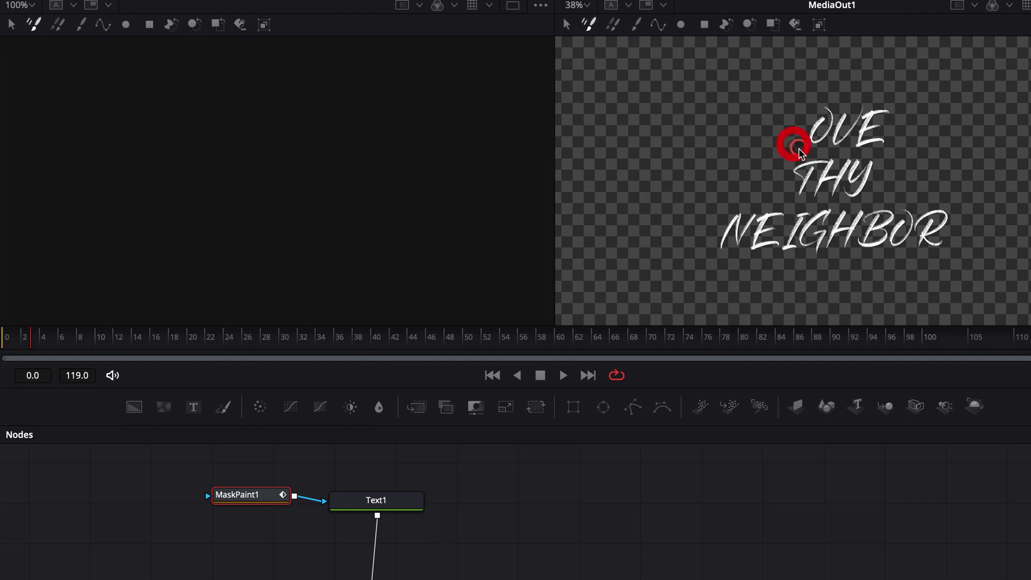
{"action": "key", "text": "Right"}
{"action": "left_click", "coordinate": [808, 144]}
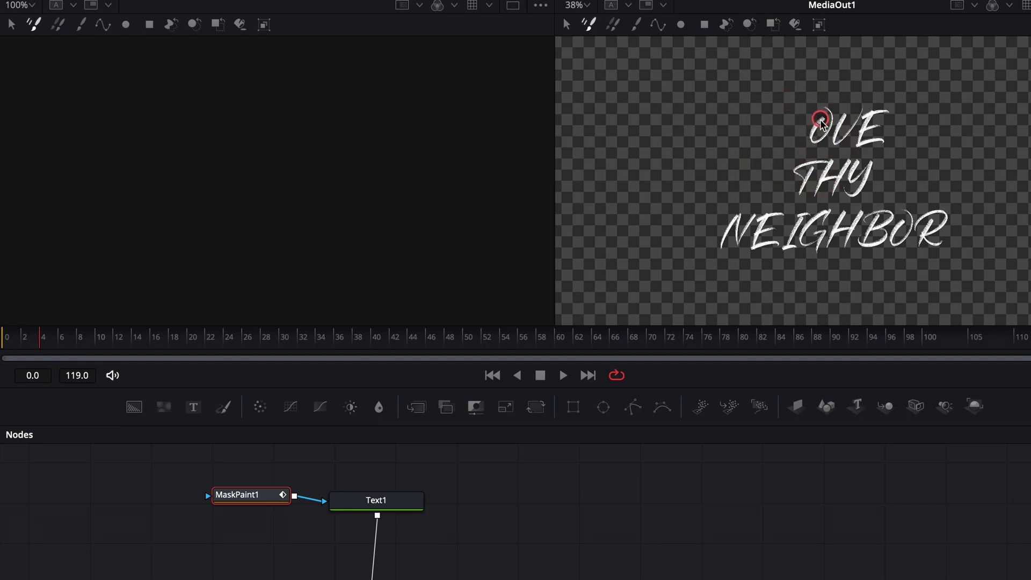
Paint out the O of LOVE in short mask strokes, advancing frame by frame to frame 9
{"action": "mouse_move", "coordinate": [816, 130]}
{"action": "left_mouse_down"}
{"action": "mouse_move", "coordinate": [822, 120]}
{"action": "mouse_move", "coordinate": [822, 139]}
{"action": "mouse_move", "coordinate": [830, 113]}
{"action": "left_mouse_up"}
{"action": "key", "text": "Right"}
{"action": "left_click", "coordinate": [810, 135]}
{"action": "key", "text": "Right"}
{"action": "key", "text": "Right"}
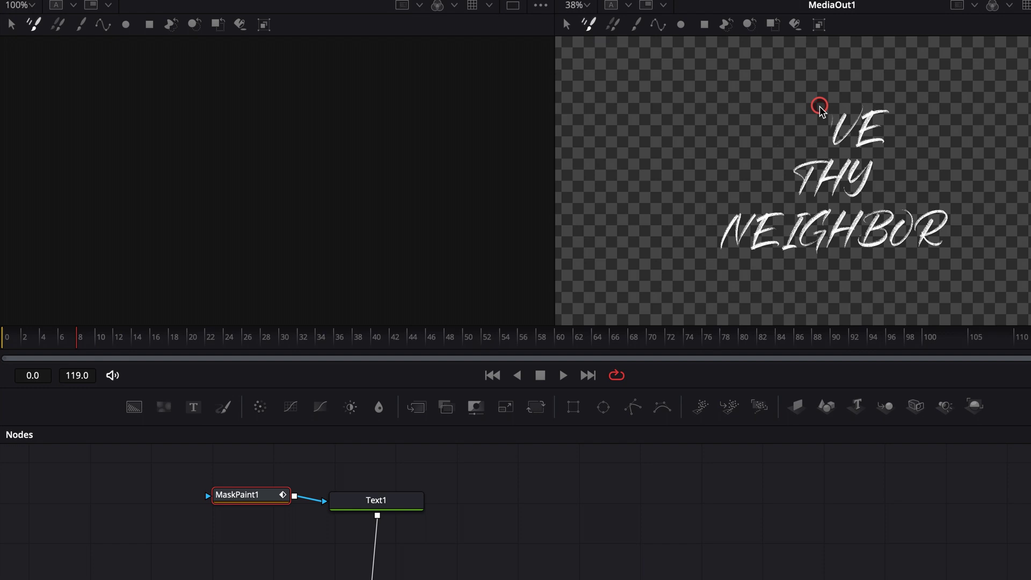
{"action": "left_click", "coordinate": [822, 140]}
Paint out the V of LOVE and the start of the E frame by frame up to frame 13
{"action": "key", "text": "Right"}
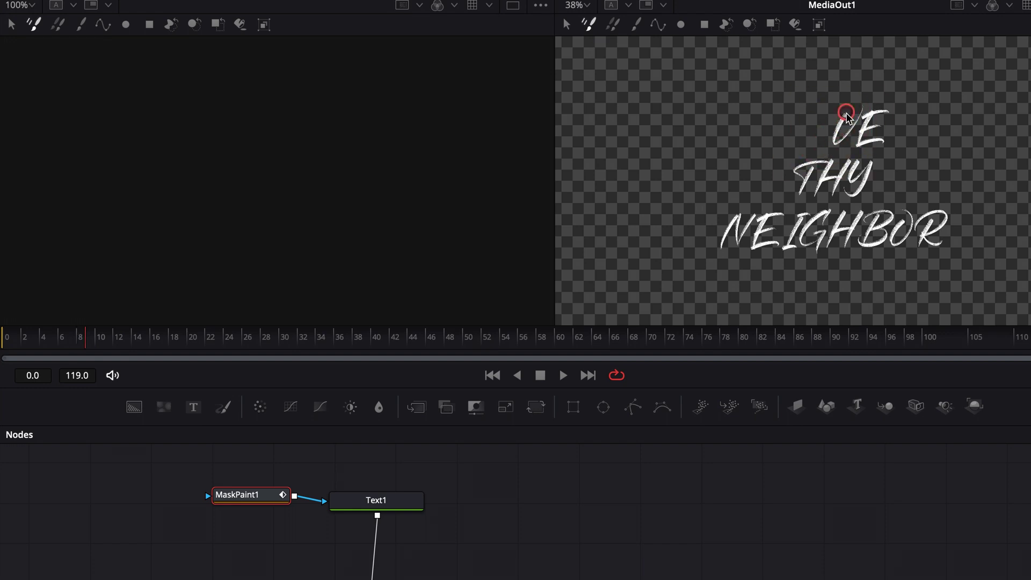
{"action": "mouse_move", "coordinate": [846, 111]}
{"action": "left_mouse_down"}
{"action": "mouse_move", "coordinate": [834, 144]}
{"action": "mouse_move", "coordinate": [861, 106]}
{"action": "mouse_move", "coordinate": [844, 130]}
{"action": "mouse_move", "coordinate": [874, 115]}
{"action": "left_mouse_up"}
{"action": "key", "text": "Right"}
{"action": "key", "text": "Right"}
{"action": "key", "text": "Right"}
Paint out the rest of the E in LOVE frame by frame, ending at frame 20
{"action": "key", "text": "Right"}
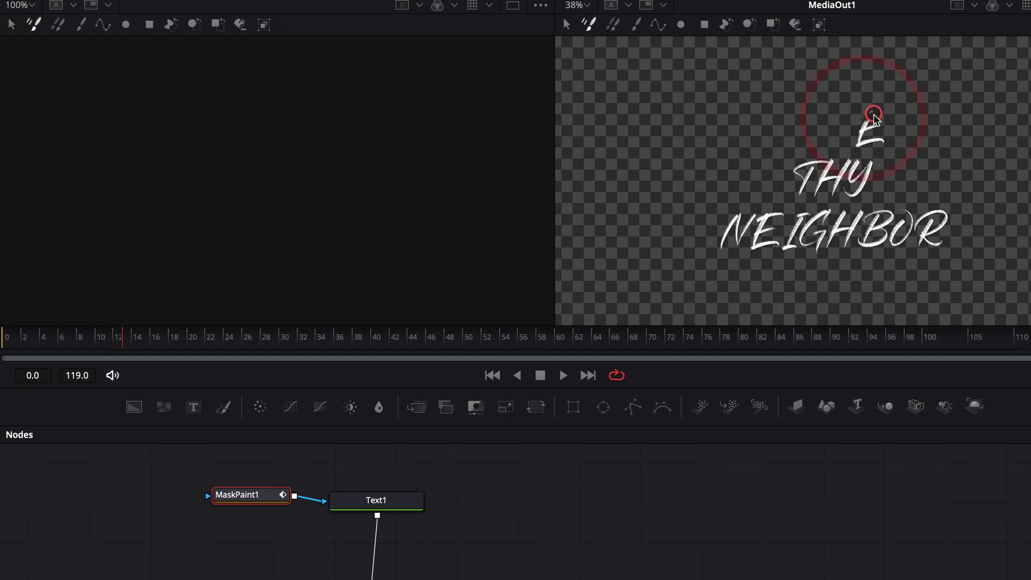
{"action": "key", "text": "Right"}
{"action": "key", "text": "Right"}
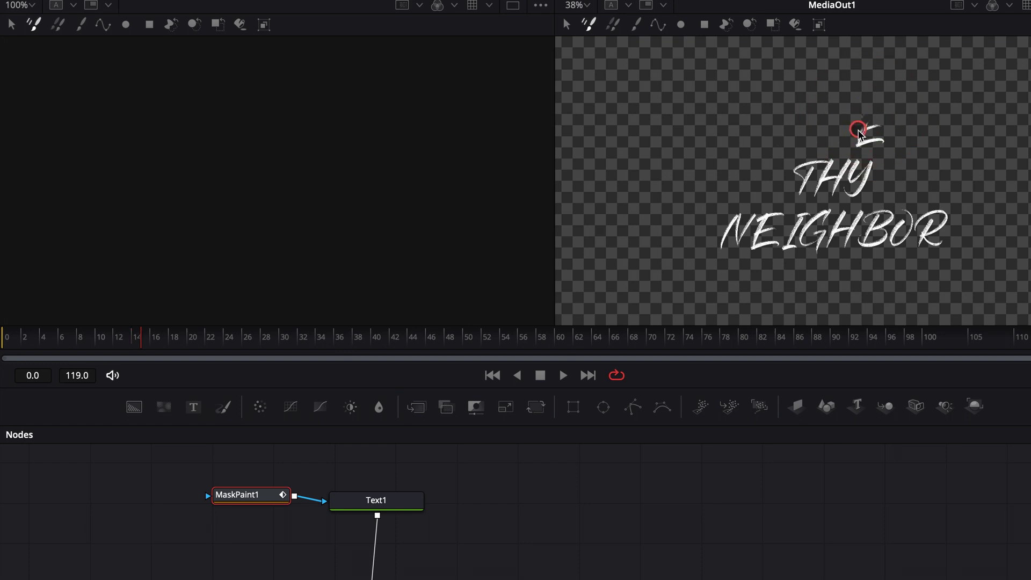
{"action": "mouse_move", "coordinate": [865, 115]}
{"action": "left_mouse_down"}
{"action": "mouse_move", "coordinate": [861, 141]}
{"action": "mouse_move", "coordinate": [883, 139]}
{"action": "mouse_move", "coordinate": [870, 131]}
{"action": "left_mouse_up"}
{"action": "key", "text": "Right"}
{"action": "key", "text": "Right"}
{"action": "key", "text": "Right"}
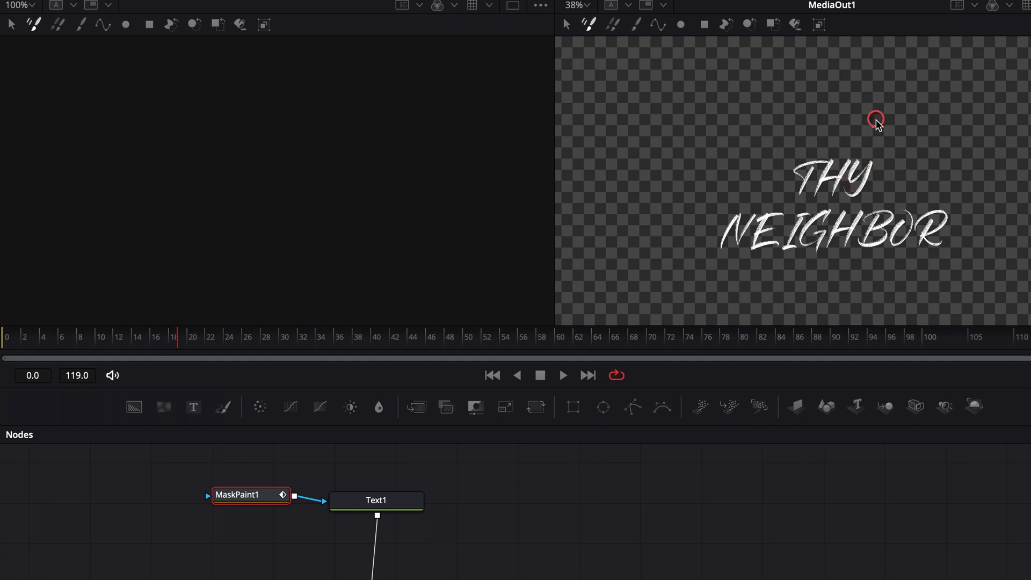
{"action": "left_click", "coordinate": [856, 144]}
{"action": "key", "text": "Right"}
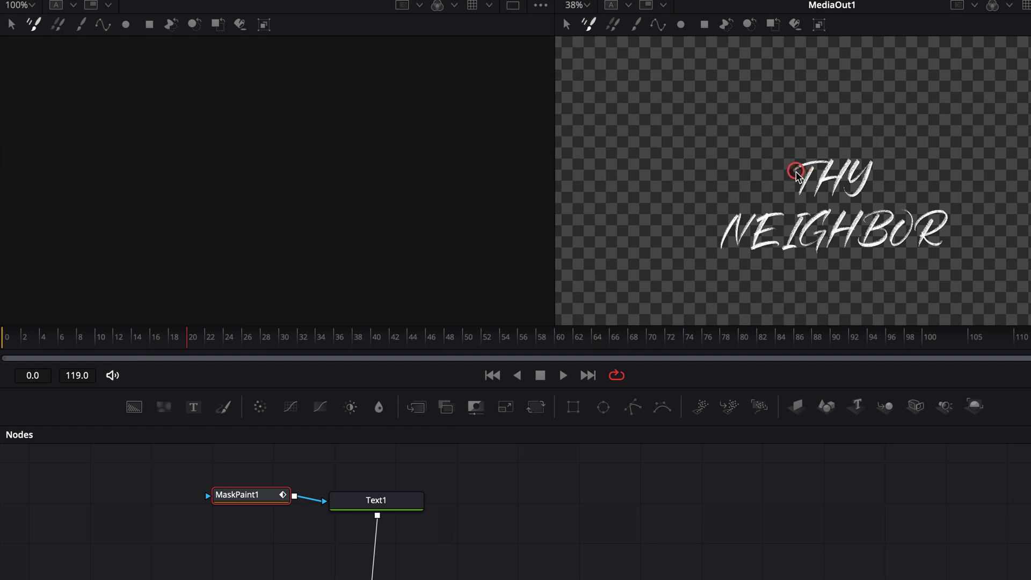
Paint out the T of THY along its crossbar and stem, frame by frame from frame 20 to 24
{"action": "left_click_drag", "start_coordinate": [796, 173], "coordinate": [815, 164]}
{"action": "left_click", "coordinate": [820, 163]}
{"action": "key", "text": "Right"}
{"action": "left_click", "coordinate": [822, 162]}
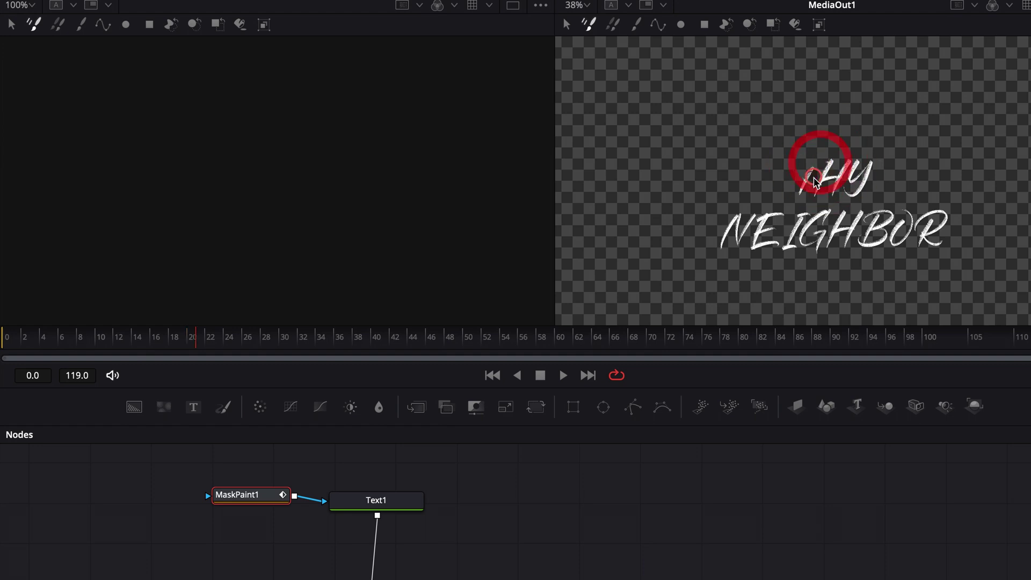
{"action": "key", "text": "Right"}
{"action": "left_click_drag", "start_coordinate": [813, 166], "coordinate": [798, 191]}
{"action": "left_click", "coordinate": [802, 182]}
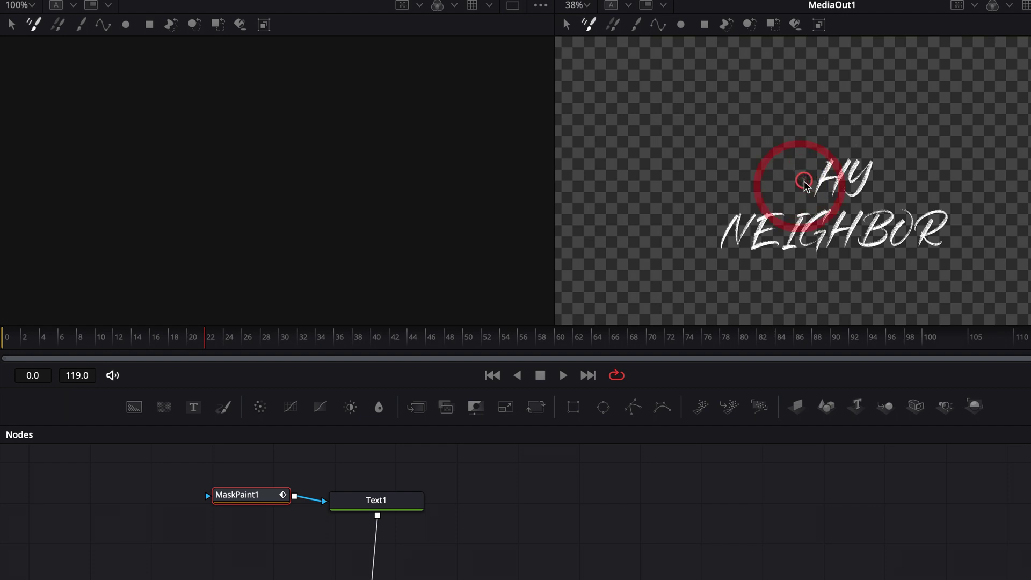
{"action": "key", "text": "Right"}
{"action": "left_click", "coordinate": [804, 182]}
{"action": "key", "text": "Right"}
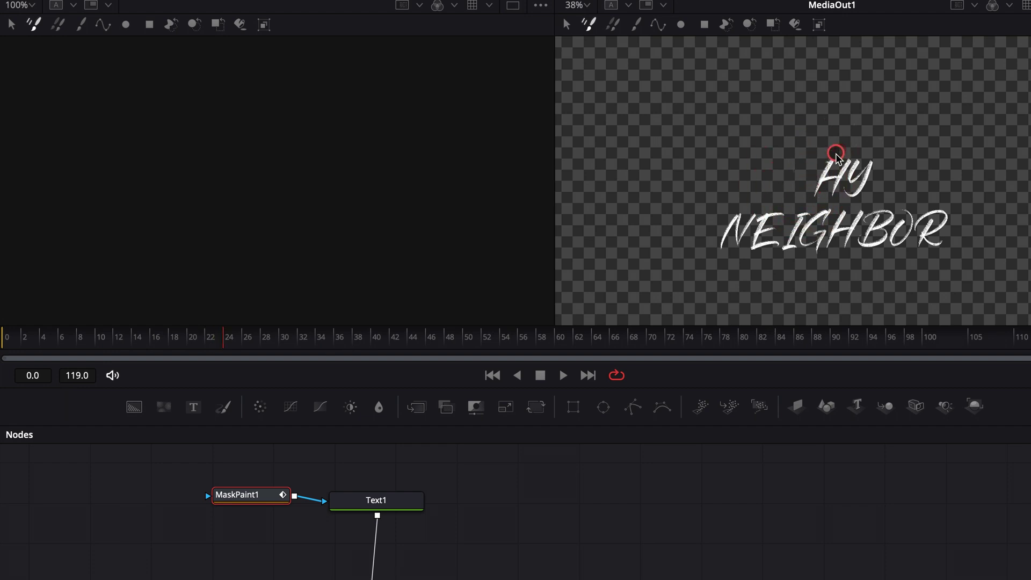
Paint out the H of THY and the first stroke of the Y, frame by frame up to frame 33
{"action": "mouse_move", "coordinate": [835, 155]}
{"action": "left_mouse_down"}
{"action": "mouse_move", "coordinate": [832, 184]}
{"action": "mouse_move", "coordinate": [821, 171]}
{"action": "mouse_move", "coordinate": [849, 168]}
{"action": "mouse_move", "coordinate": [838, 185]}
{"action": "mouse_move", "coordinate": [830, 177]}
{"action": "mouse_move", "coordinate": [834, 194]}
{"action": "mouse_move", "coordinate": [861, 156]}
{"action": "mouse_move", "coordinate": [853, 183]}
{"action": "left_mouse_up"}
{"action": "key", "text": "Right"}
{"action": "key", "text": "Right"}
{"action": "key", "text": "Right"}
{"action": "key", "text": "Right"}
{"action": "key", "text": "Right"}
{"action": "key", "text": "Right"}
{"action": "key", "text": "Right"}
Paint out the remaining long stroke of the Y in THY, advancing frame by frame to about frame 39
{"action": "key", "text": "Right"}
{"action": "left_click", "coordinate": [859, 171]}
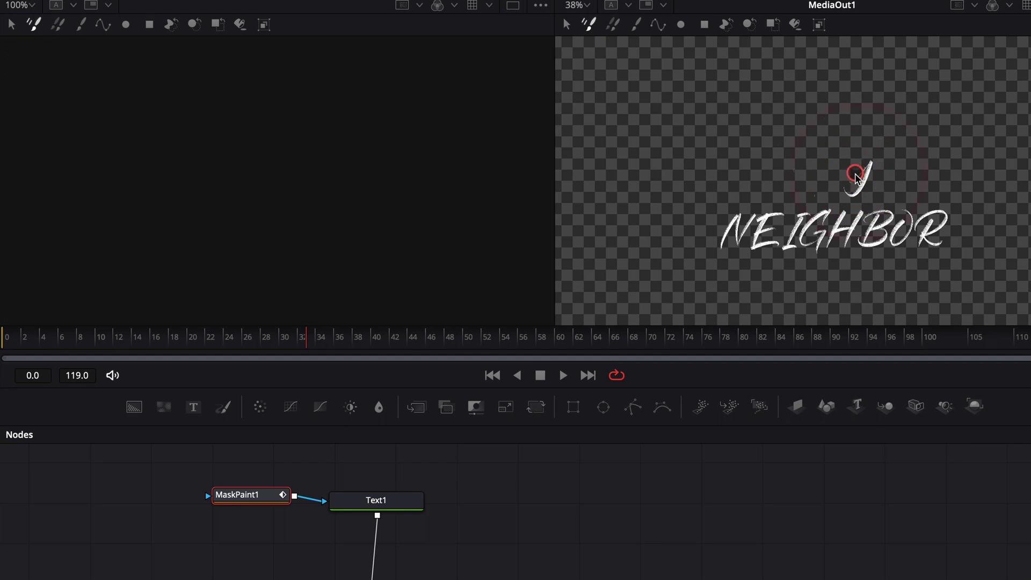
{"action": "key", "text": "Right"}
{"action": "left_click_drag", "start_coordinate": [869, 160], "coordinate": [855, 198]}
{"action": "key", "text": "Right"}
Paint out all letters of NEIGHBOR in writing order, advancing frame by frame to about frame 81
{"action": "key", "text": "Right"}
{"action": "key", "text": "Right"}
{"action": "key", "text": "Right"}
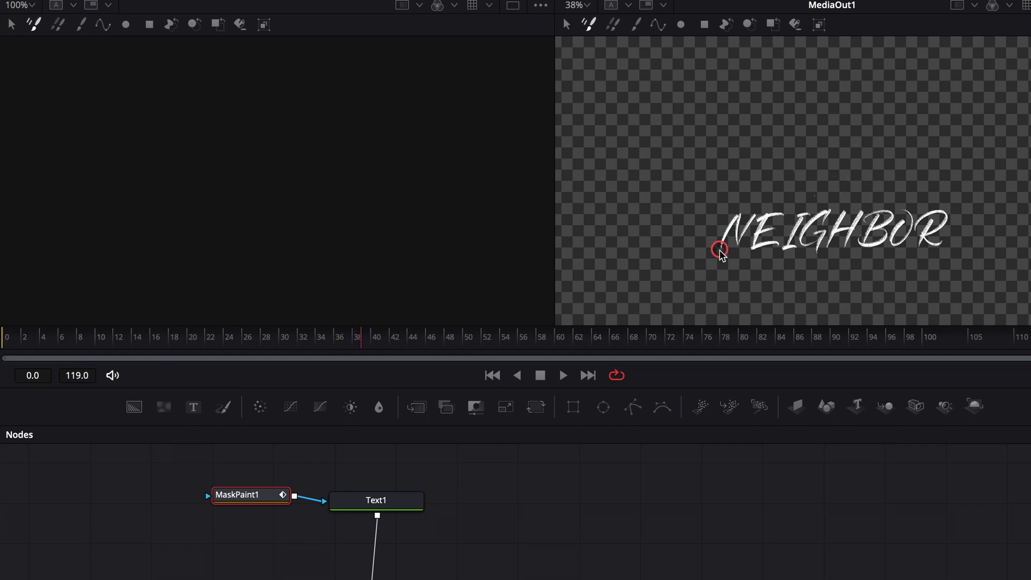
{"action": "key", "text": "Right"}
{"action": "key", "text": "Right"}
{"action": "mouse_move", "coordinate": [718, 250]}
{"action": "left_mouse_down"}
{"action": "mouse_move", "coordinate": [744, 209]}
{"action": "mouse_move", "coordinate": [742, 233]}
{"action": "mouse_move", "coordinate": [770, 215]}
{"action": "mouse_move", "coordinate": [756, 234]}
{"action": "mouse_move", "coordinate": [772, 242]}
{"action": "mouse_move", "coordinate": [763, 247]}
{"action": "mouse_move", "coordinate": [811, 214]}
{"action": "mouse_move", "coordinate": [783, 250]}
{"action": "mouse_move", "coordinate": [819, 216]}
{"action": "mouse_move", "coordinate": [804, 235]}
{"action": "mouse_move", "coordinate": [816, 233]}
{"action": "mouse_move", "coordinate": [814, 246]}
{"action": "mouse_move", "coordinate": [844, 212]}
{"action": "mouse_move", "coordinate": [832, 233]}
{"action": "mouse_move", "coordinate": [862, 216]}
{"action": "mouse_move", "coordinate": [843, 251]}
{"action": "mouse_move", "coordinate": [872, 217]}
{"action": "mouse_move", "coordinate": [888, 213]}
{"action": "mouse_move", "coordinate": [865, 242]}
{"action": "mouse_move", "coordinate": [904, 219]}
{"action": "mouse_move", "coordinate": [899, 240]}
{"action": "mouse_move", "coordinate": [910, 221]}
{"action": "mouse_move", "coordinate": [948, 217]}
{"action": "mouse_move", "coordinate": [927, 236]}
{"action": "mouse_move", "coordinate": [944, 244]}
{"action": "mouse_move", "coordinate": [914, 242]}
{"action": "mouse_move", "coordinate": [927, 240]}
{"action": "mouse_move", "coordinate": [934, 215]}
{"action": "mouse_move", "coordinate": [899, 243]}
{"action": "left_mouse_up"}
{"action": "key", "text": "Right"}
{"action": "key", "text": "Right"}
{"action": "key", "text": "Right"}
{"action": "key", "text": "Right"}
{"action": "key", "text": "Right"}
{"action": "key", "text": "Right"}
{"action": "key", "text": "Right"}
{"action": "key", "text": "Right"}
{"action": "key", "text": "Right"}
{"action": "key", "text": "Right"}
{"action": "key", "text": "Right"}
{"action": "key", "text": "Right"}
{"action": "key", "text": "Right"}
{"action": "key", "text": "Right"}
{"action": "key", "text": "Right"}
{"action": "key", "text": "Right"}
{"action": "key", "text": "Right"}
{"action": "key", "text": "Right"}
{"action": "key", "text": "Right"}
{"action": "key", "text": "Right"}
{"action": "key", "text": "Right"}
{"action": "key", "text": "Right"}
{"action": "key", "text": "Right"}
{"action": "key", "text": "Right"}
{"action": "key", "text": "Right"}
{"action": "key", "text": "Right"}
{"action": "key", "text": "Right"}
{"action": "key", "text": "Right"}
{"action": "key", "text": "Right"}
{"action": "key", "text": "Right"}
{"action": "key", "text": "Right"}
{"action": "key", "text": "Right"}
{"action": "key", "text": "Right"}
{"action": "key", "text": "Right"}
{"action": "key", "text": "Right"}
{"action": "key", "text": "Right"}
{"action": "key", "text": "Right"}
{"action": "key", "text": "Right"}
{"action": "left_click", "coordinate": [919, 179]}
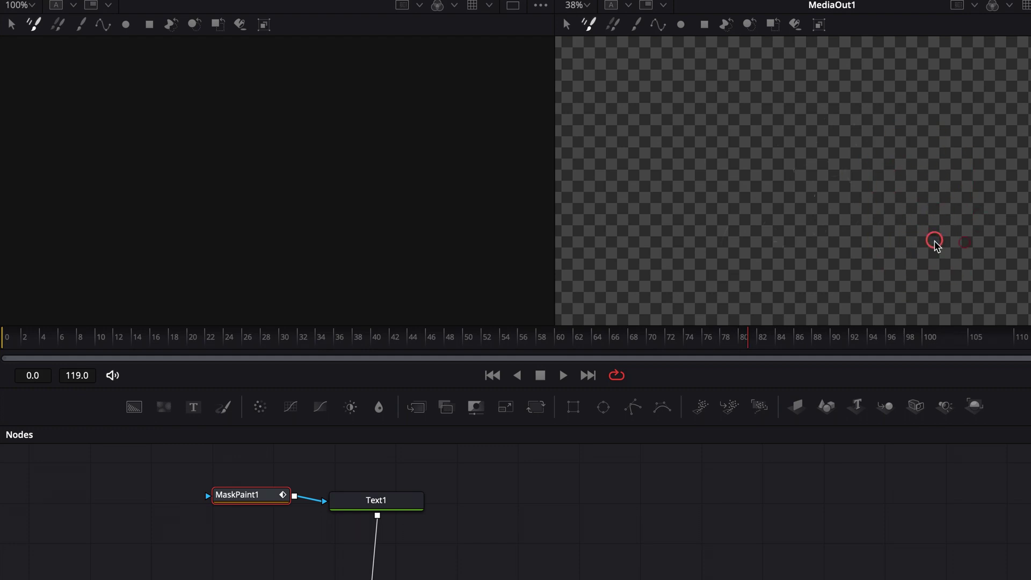
Play the painted text animation from frame 0 to review how the letters disappear
{"action": "left_click_drag", "start_coordinate": [746, 344], "coordinate": [3, 372]}
{"action": "key", "text": "space"}
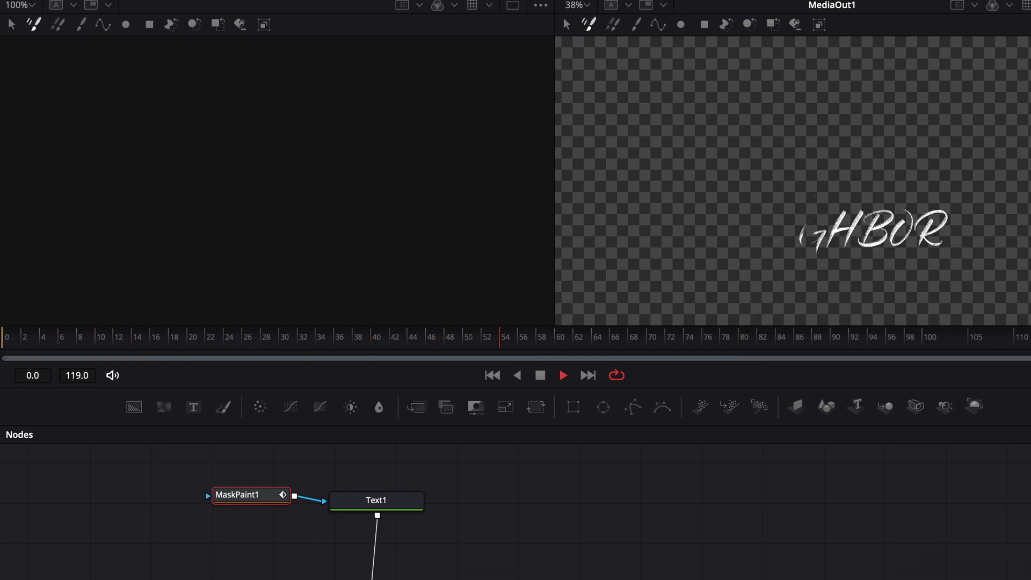
{"action": "key", "text": "space"}
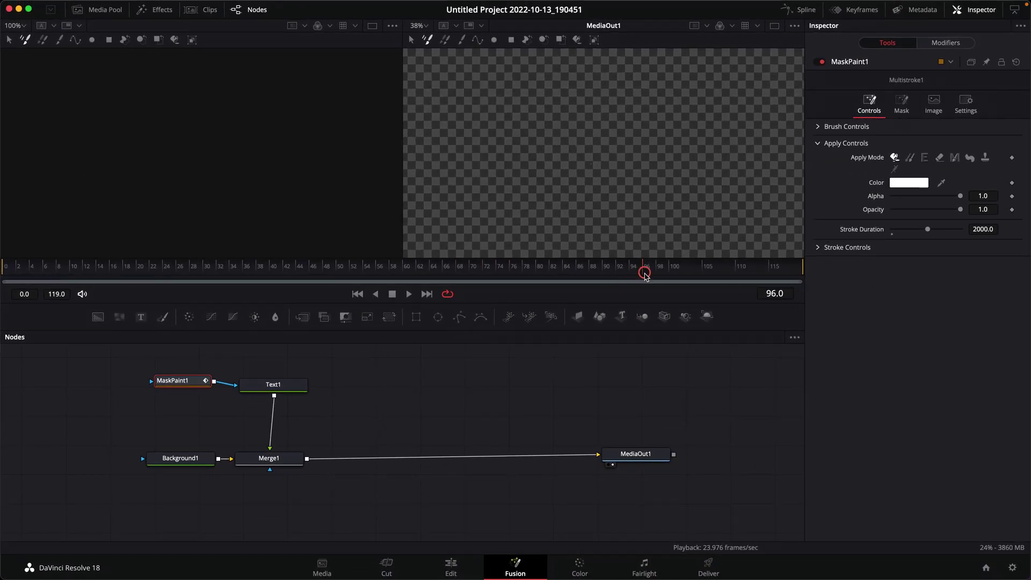
Turn off Invert on the MaskPaint1 mask at frame 0 and play back the write-on of the text
{"action": "left_click_drag", "start_coordinate": [644, 274], "coordinate": [5, 275]}
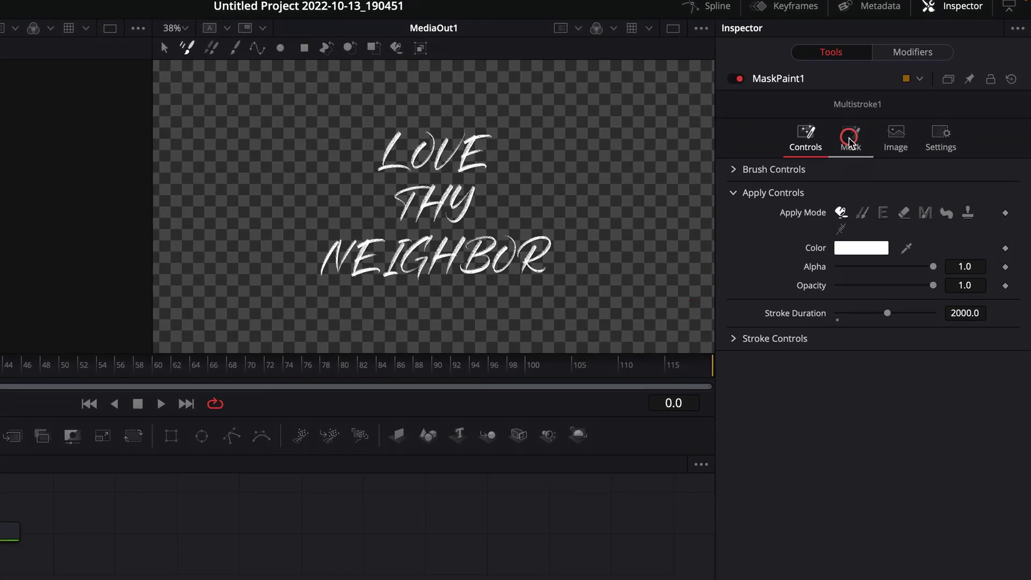
{"action": "left_click", "coordinate": [849, 141]}
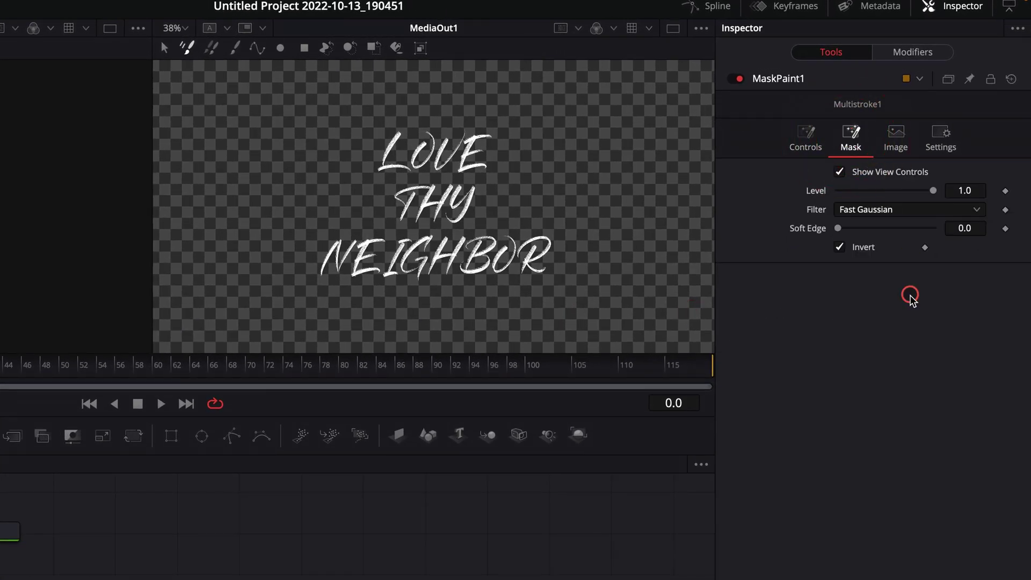
{"action": "left_click", "coordinate": [837, 254]}
{"action": "left_click", "coordinate": [839, 249]}
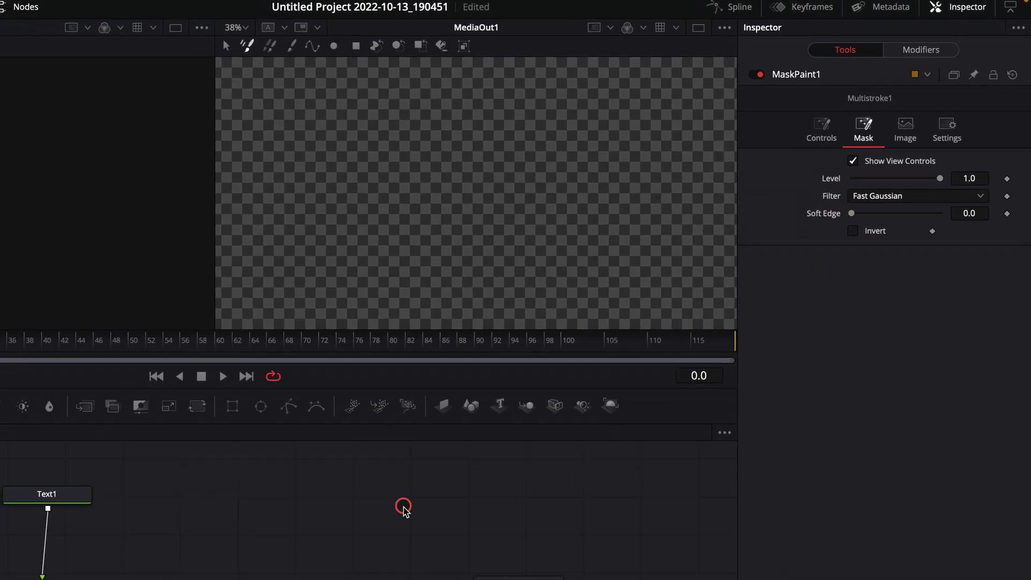
{"action": "key", "text": "space"}
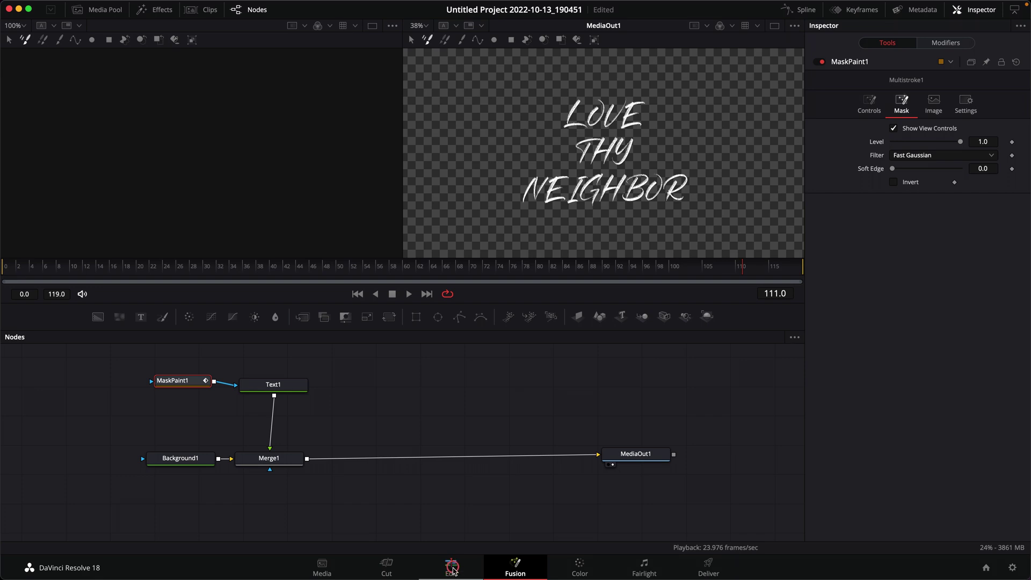
On the Edit page, move the TEXT clip onto Video 2 at the timeline start, directly above the compound clip, and preview the overlay
{"action": "left_click", "coordinate": [452, 568]}
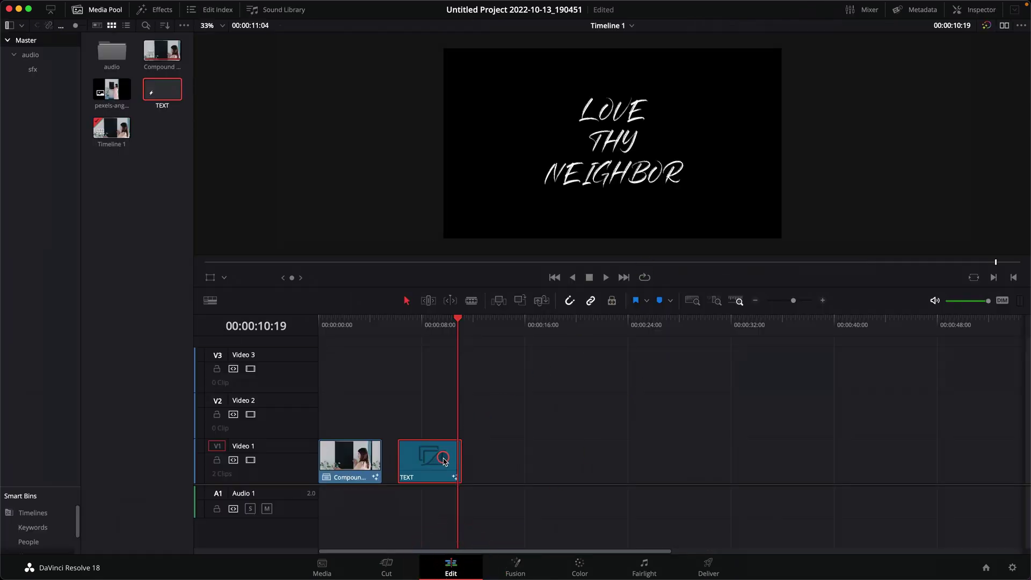
{"action": "left_click_drag", "start_coordinate": [443, 461], "coordinate": [307, 421]}
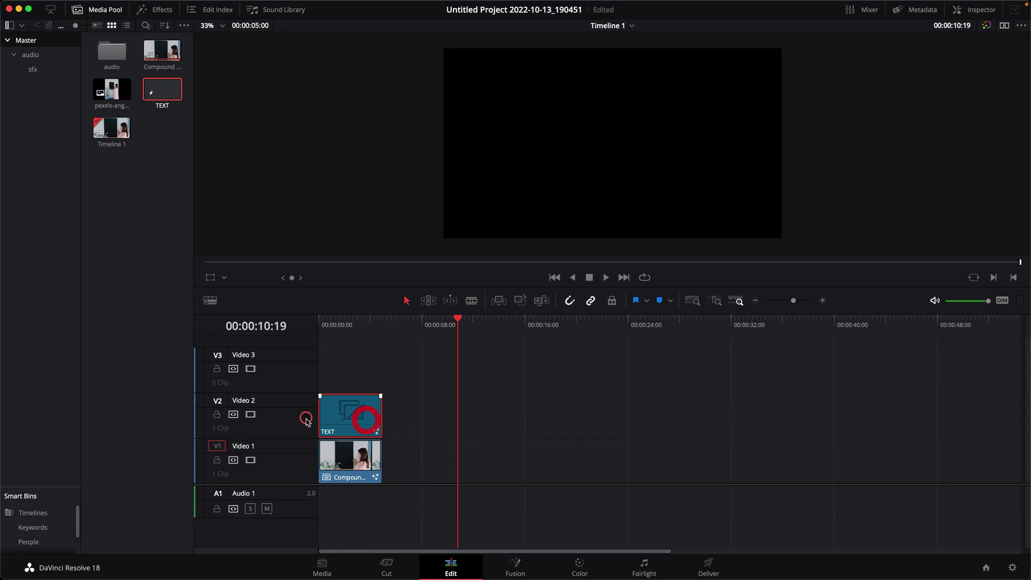
{"action": "left_click", "coordinate": [346, 325]}
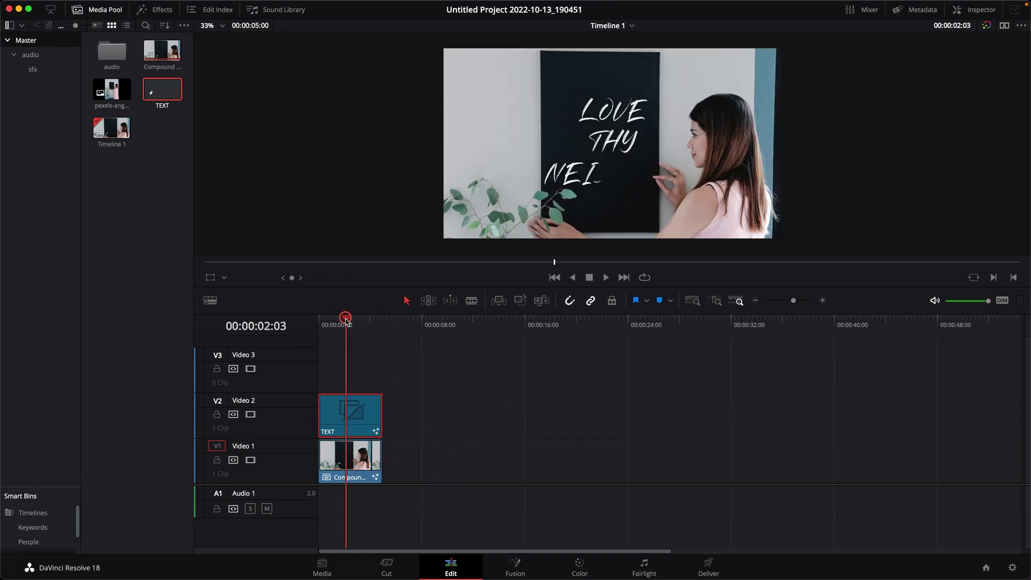
{"action": "left_click_drag", "start_coordinate": [346, 320], "coordinate": [365, 322]}
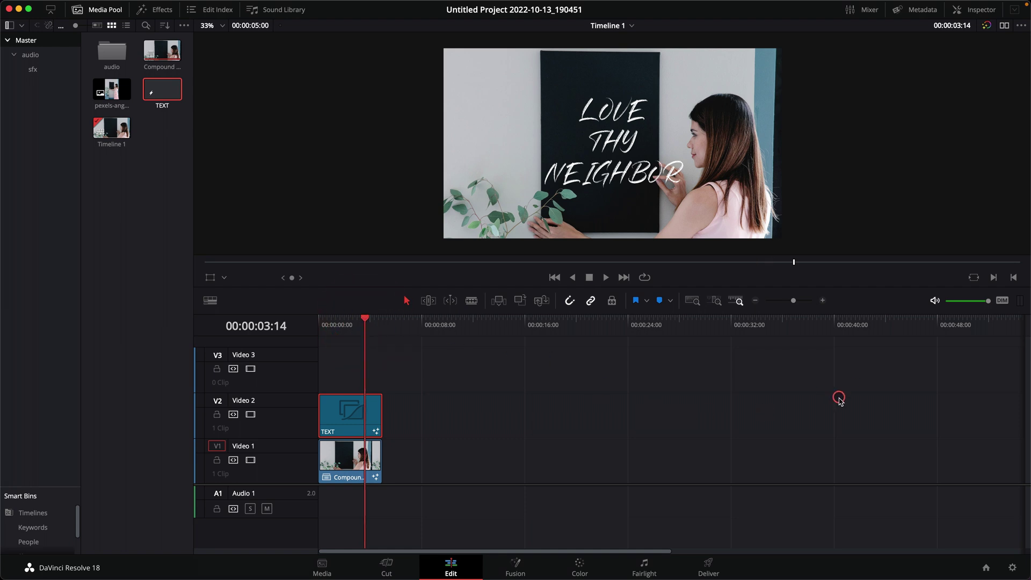
Fit the TEXT clip inside the black canvas with zoom 0.730 and position X -133, Y 56
{"action": "left_click", "coordinate": [1021, 63]}
{"action": "left_click", "coordinate": [982, 9]}
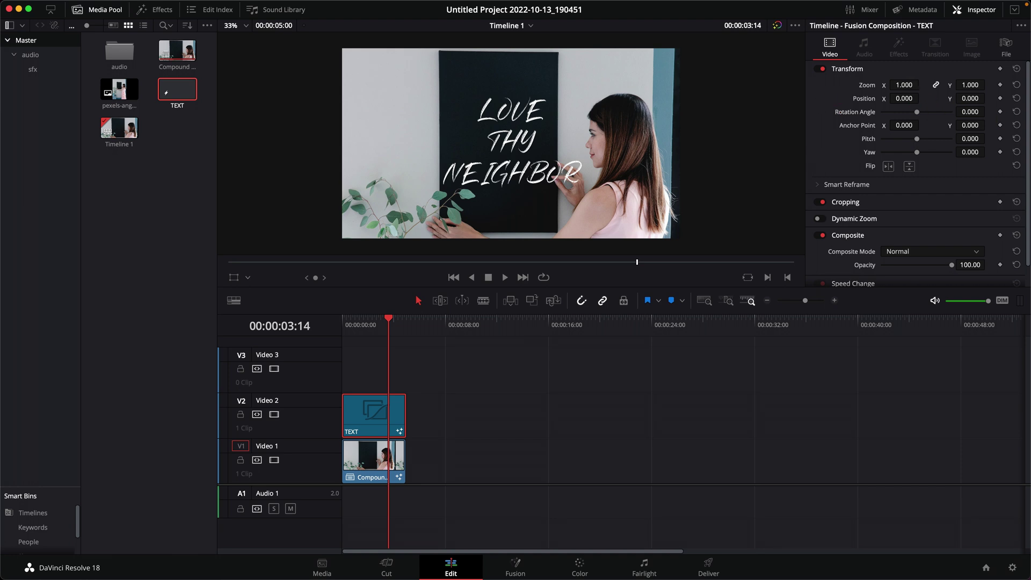
{"action": "left_click_drag", "start_coordinate": [904, 84], "coordinate": [834, 101]}
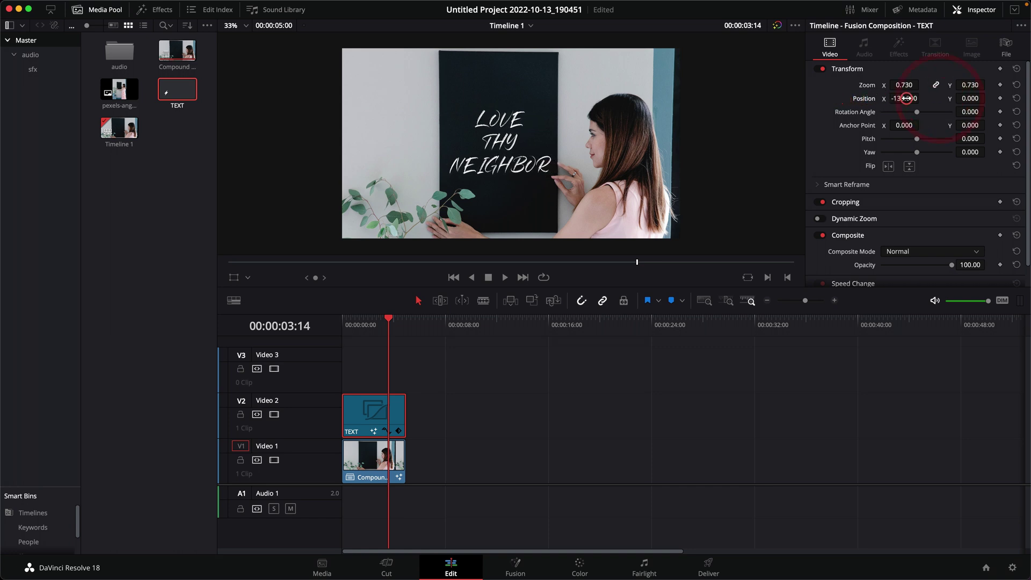
{"action": "left_click_drag", "start_coordinate": [971, 99], "coordinate": [1002, 89]}
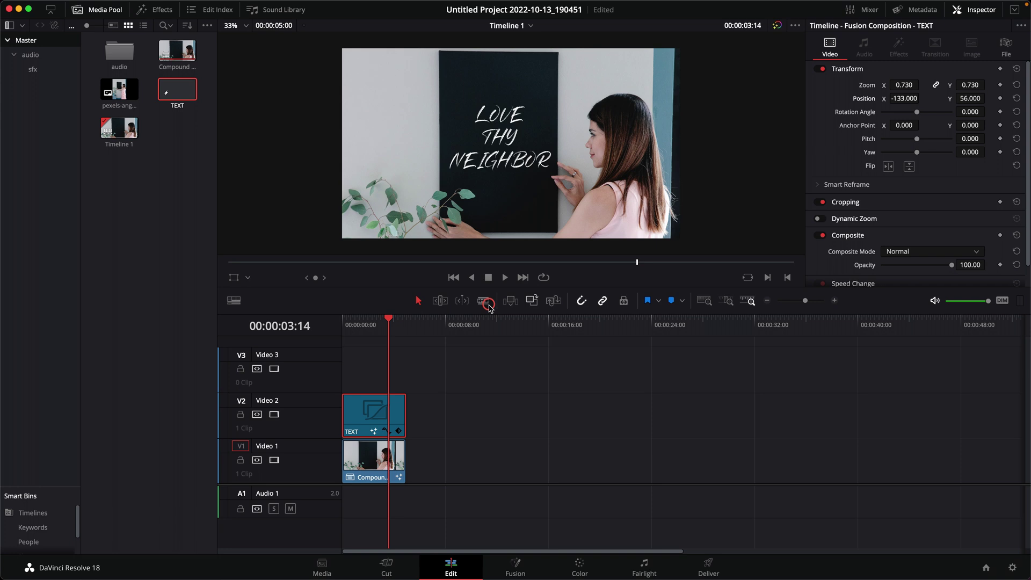
Play the timeline from the start to check the handwriting animation on the canvas
{"action": "left_click_drag", "start_coordinate": [388, 321], "coordinate": [306, 328]}
{"action": "key", "text": "space"}
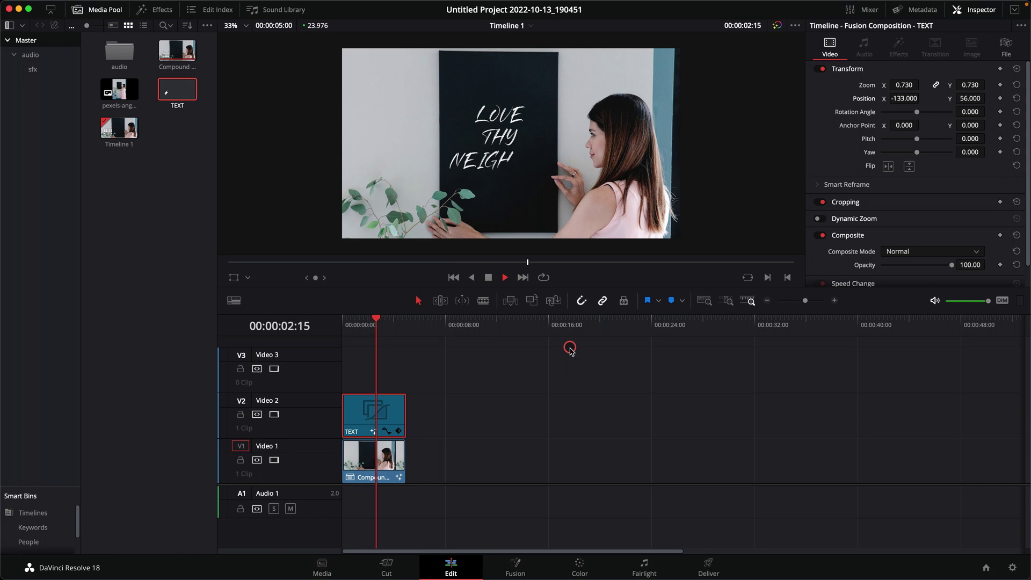
{"action": "key", "text": "space"}
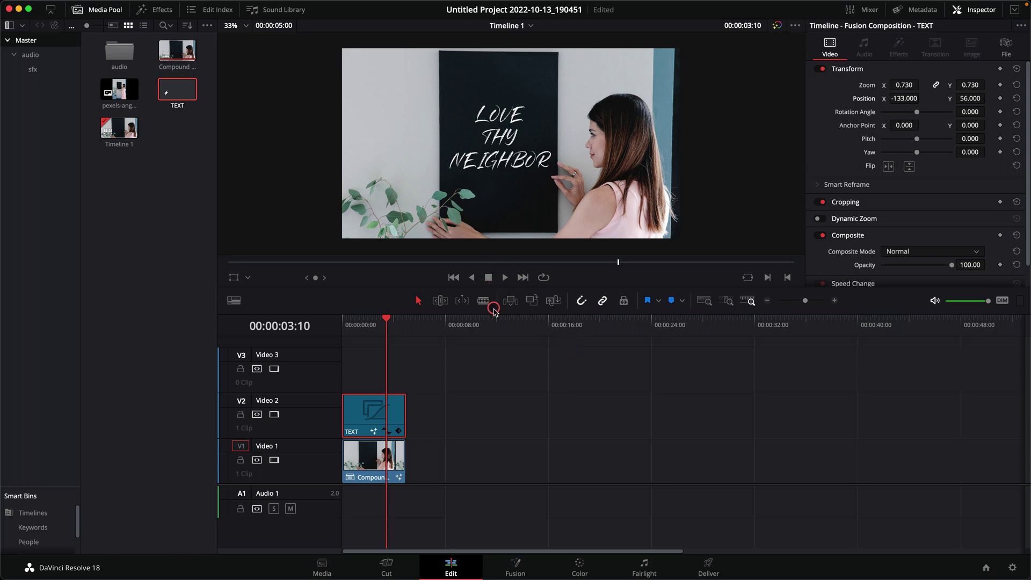
Place the ES_Chalkboard Write 2 sound effect from the sfx bin at the start of Audio 1 and trim it to the video clips' end
{"action": "left_click", "coordinate": [181, 93]}
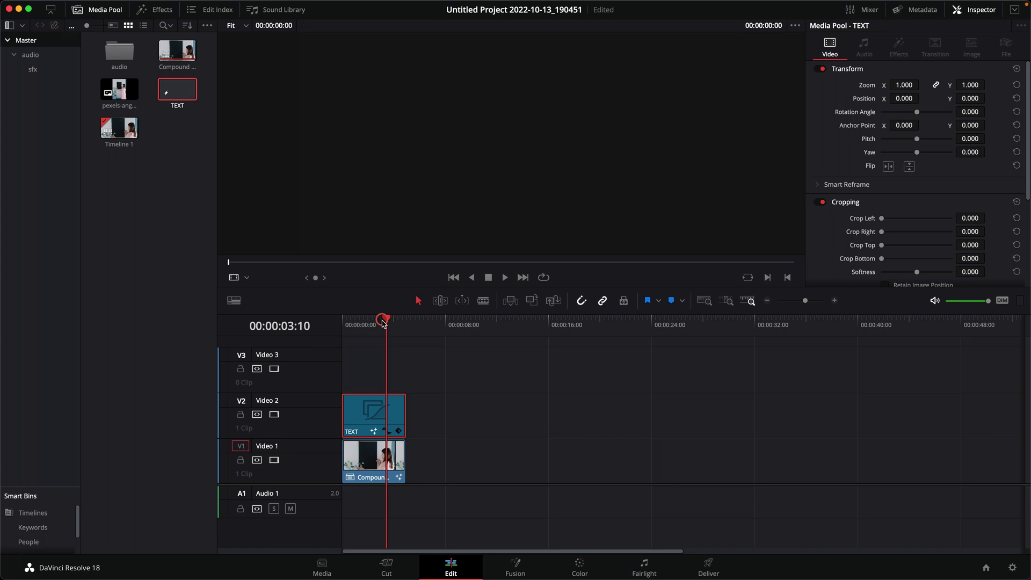
{"action": "mouse_move", "coordinate": [384, 322]}
{"action": "left_mouse_down"}
{"action": "mouse_move", "coordinate": [340, 322]}
{"action": "mouse_move", "coordinate": [366, 322]}
{"action": "left_mouse_up"}
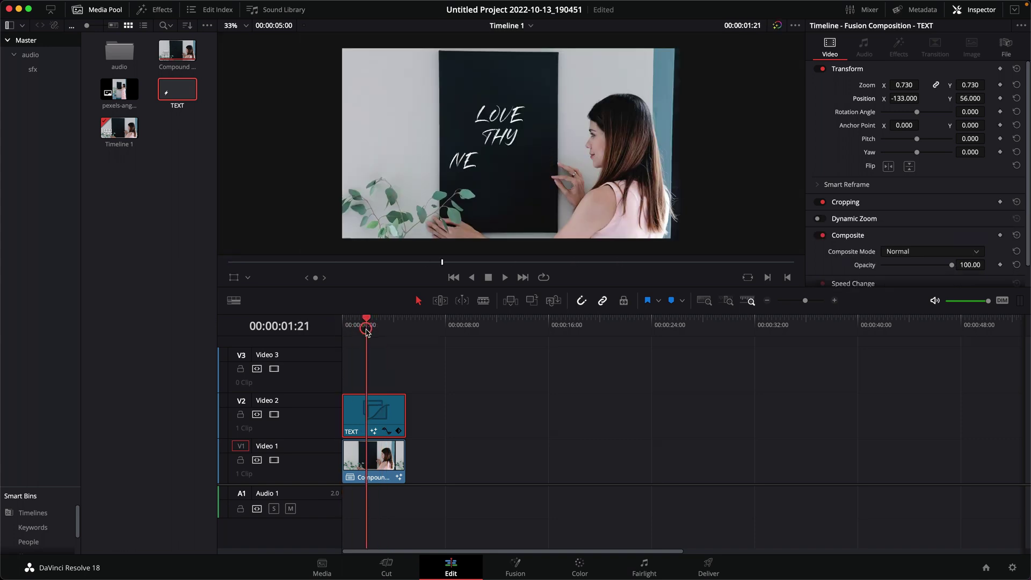
{"action": "double_click", "coordinate": [122, 60]}
{"action": "double_click", "coordinate": [119, 53]}
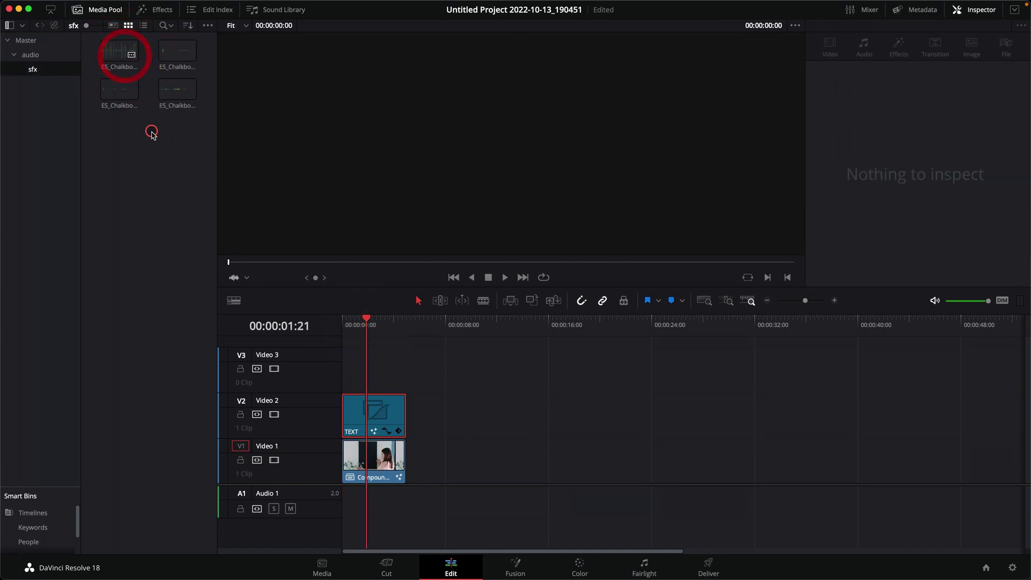
{"action": "left_click_drag", "start_coordinate": [120, 55], "coordinate": [339, 493]}
{"action": "left_click", "coordinate": [465, 498]}
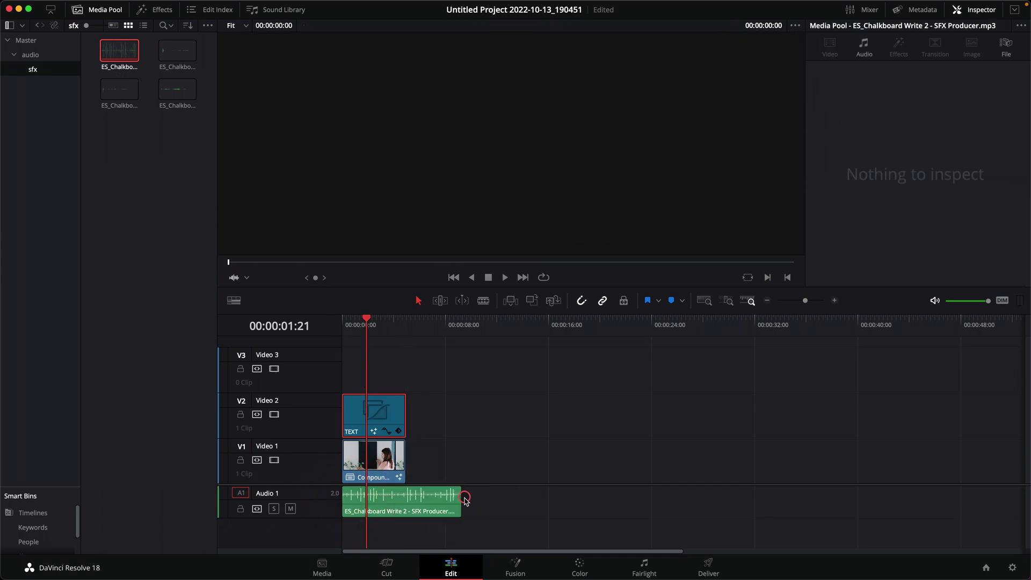
{"action": "left_click_drag", "start_coordinate": [455, 498], "coordinate": [405, 498]}
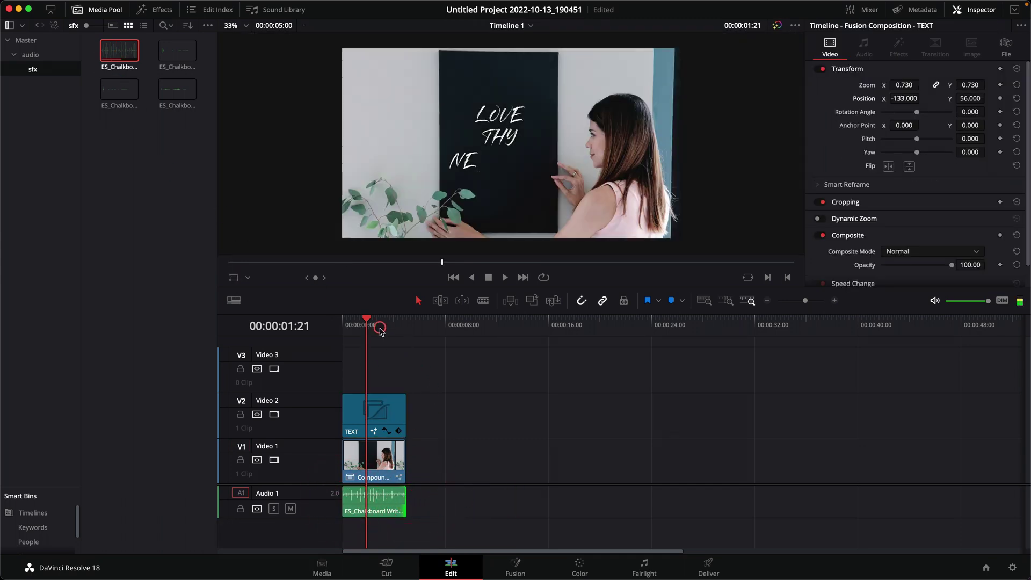
Lower the chalkboard sound clip's volume to -4.55 and play the timeline from the start
{"action": "left_click_drag", "start_coordinate": [366, 318], "coordinate": [366, 323]}
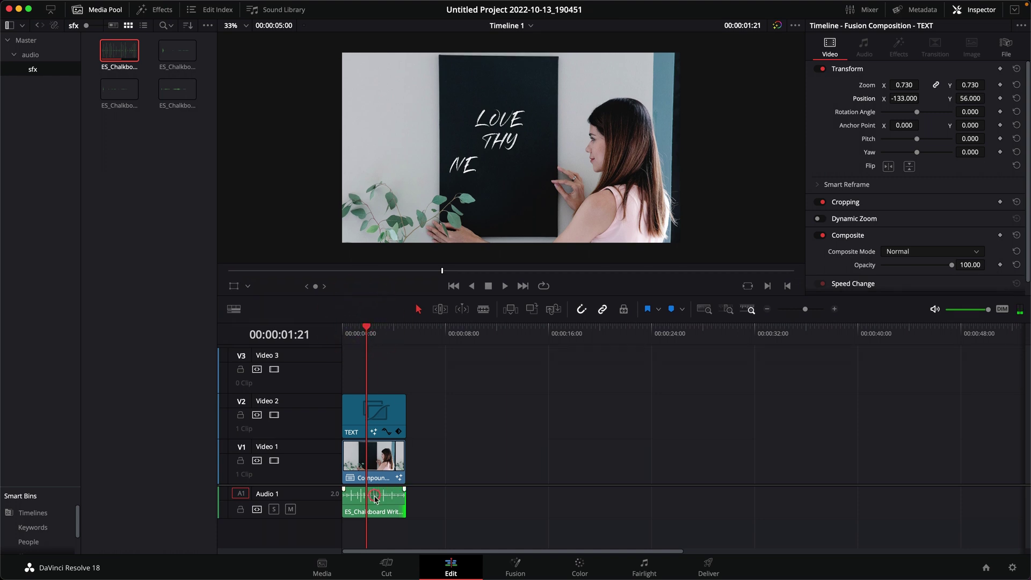
{"action": "left_click_drag", "start_coordinate": [376, 498], "coordinate": [376, 494]}
{"action": "left_click_drag", "start_coordinate": [367, 329], "coordinate": [331, 336]}
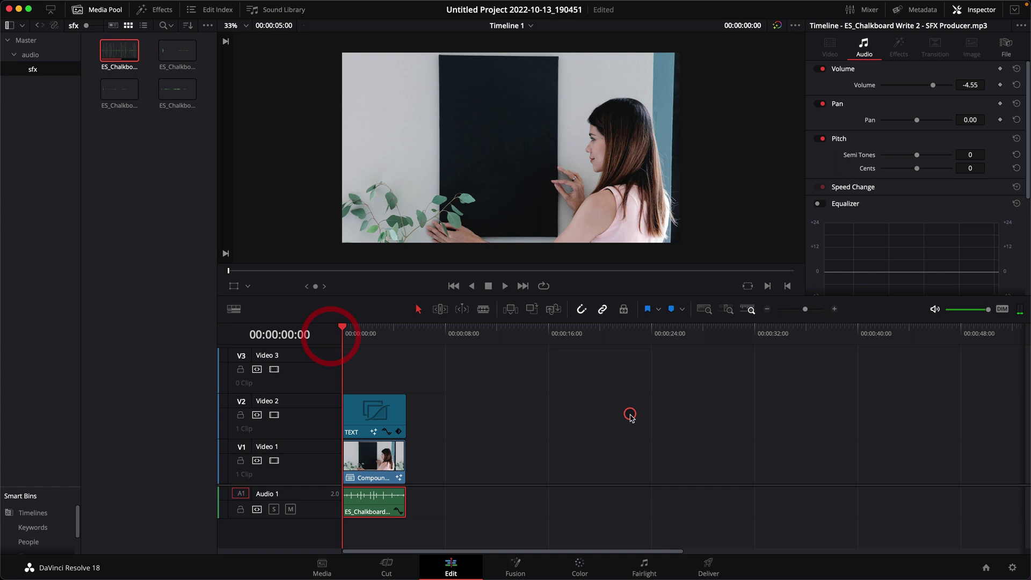
{"action": "key", "text": "space"}
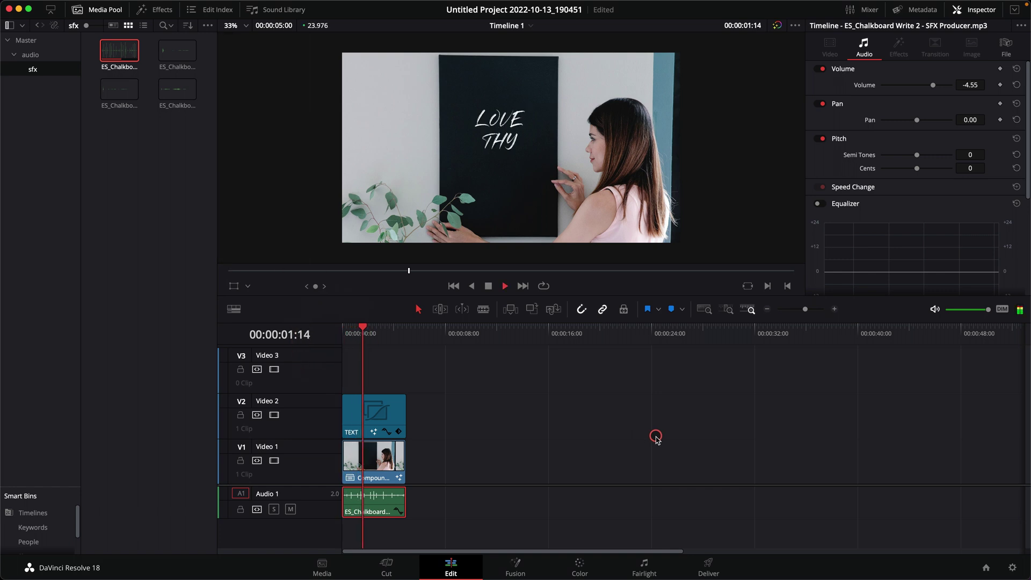